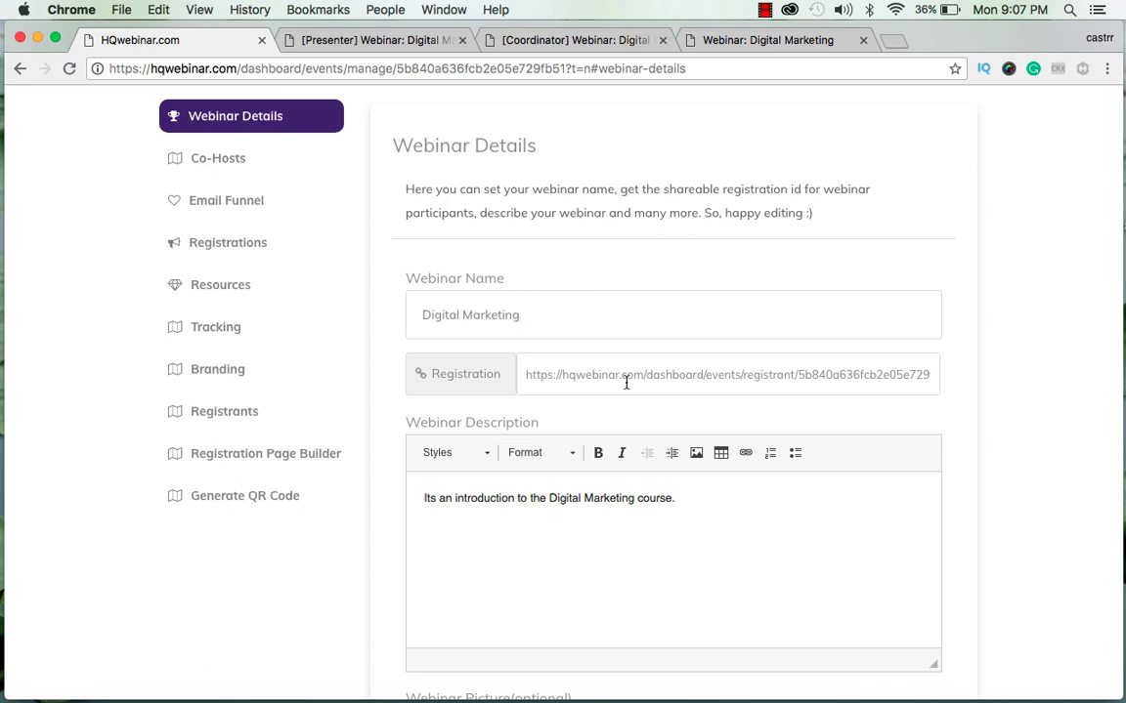
# Review the Digital Marketing webinar's registration link, description, picture, tags, chat, redirect and pricing settings
pyautogui.click(559, 566)
pyautogui.scroll(-3, 557, 565)
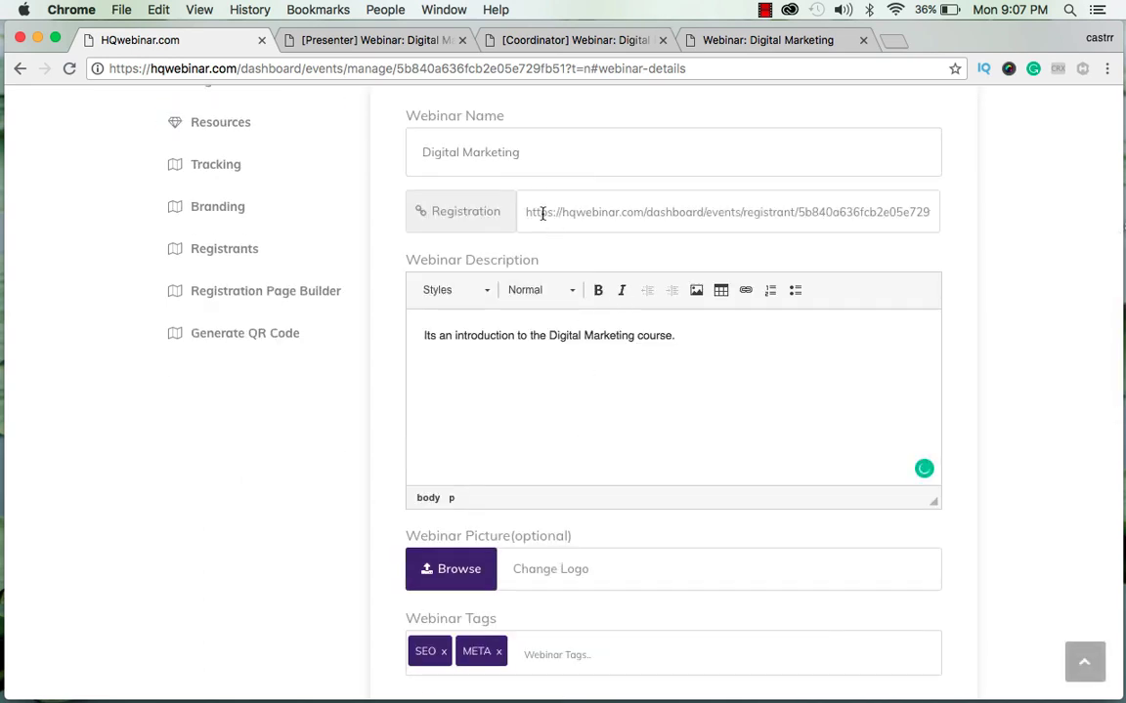
pyautogui.scroll(-5, 683, 211)
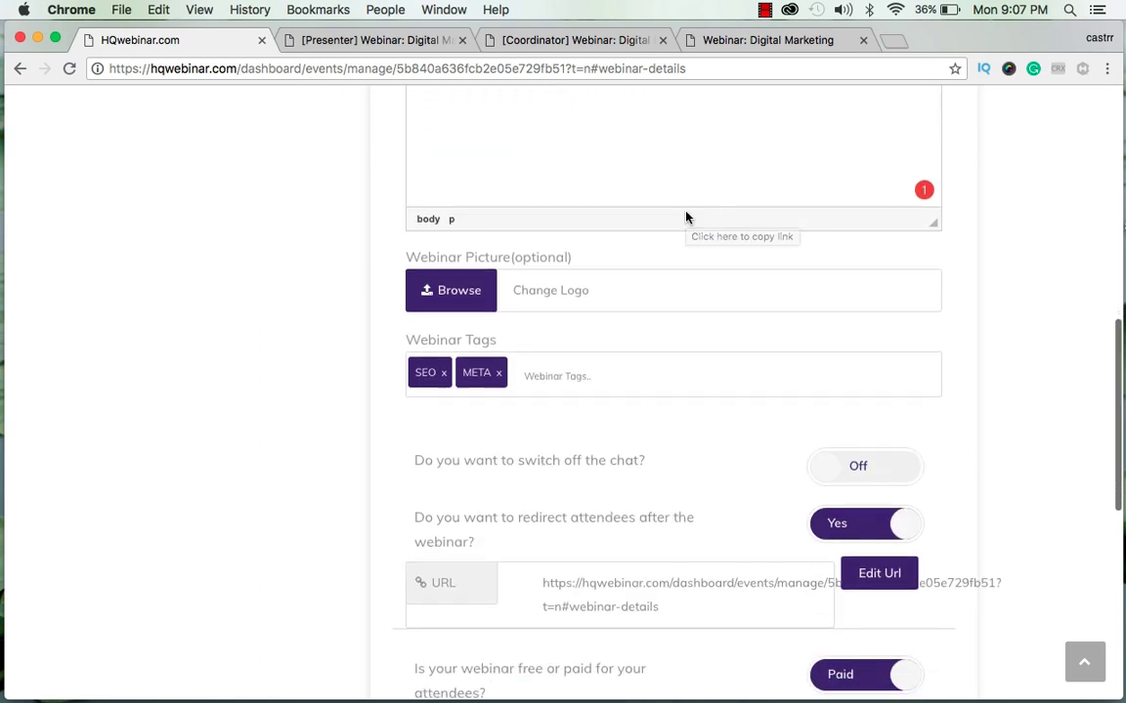
pyautogui.scroll(1, 686, 216)
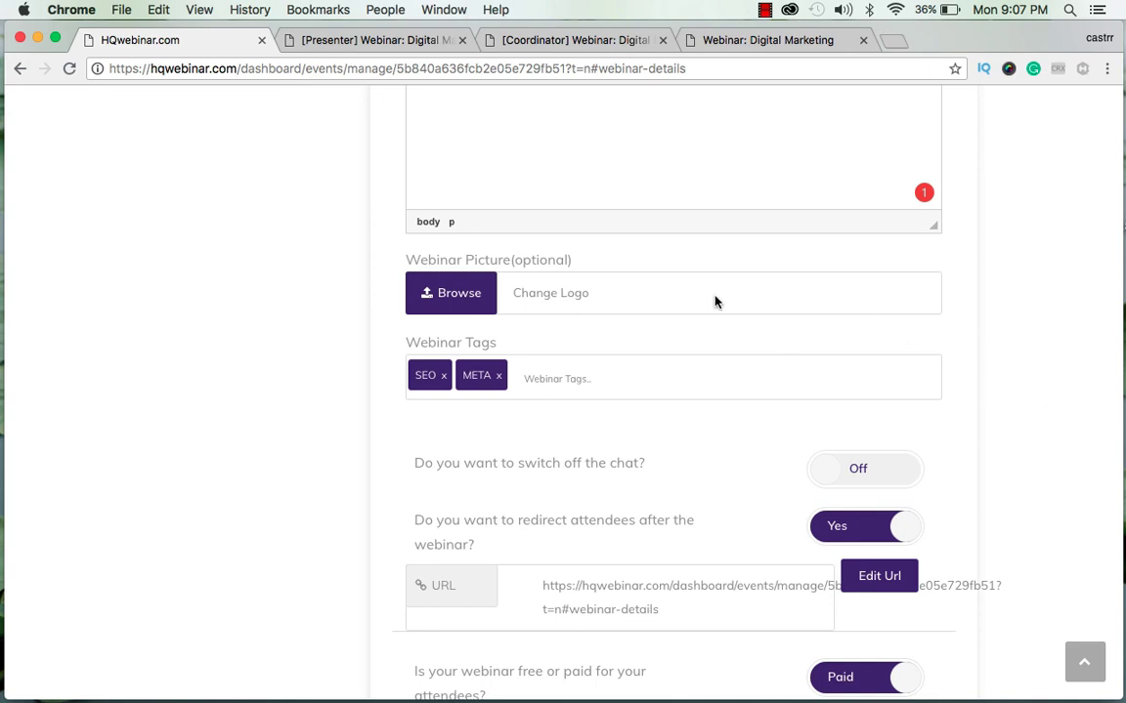
pyautogui.scroll(-4, 716, 302)
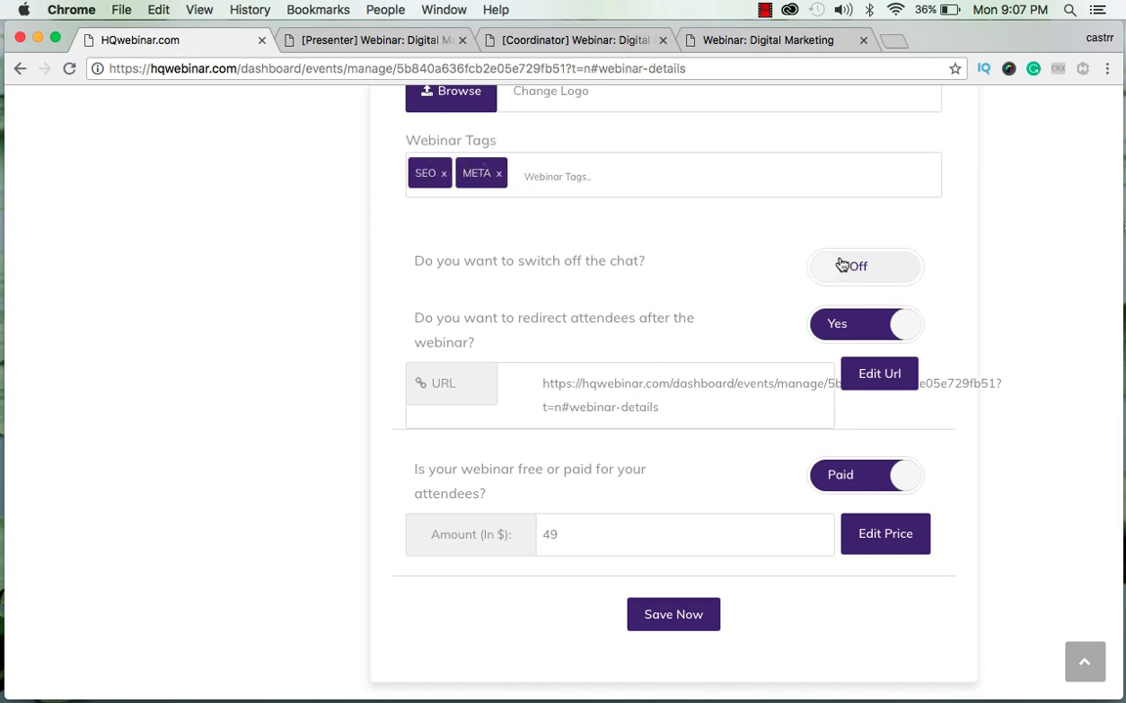
# Switch the post-webinar attendee redirect off and on again, and switch the webinar to free and back to paid
pyautogui.click(869, 327)
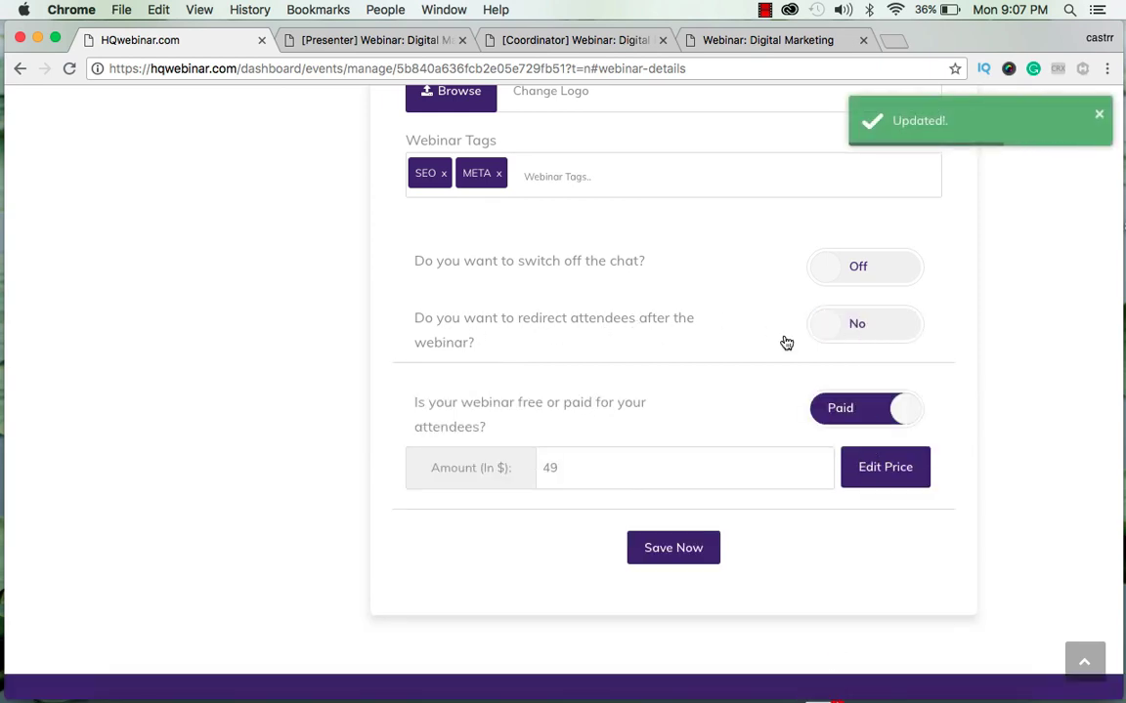
pyautogui.click(918, 327)
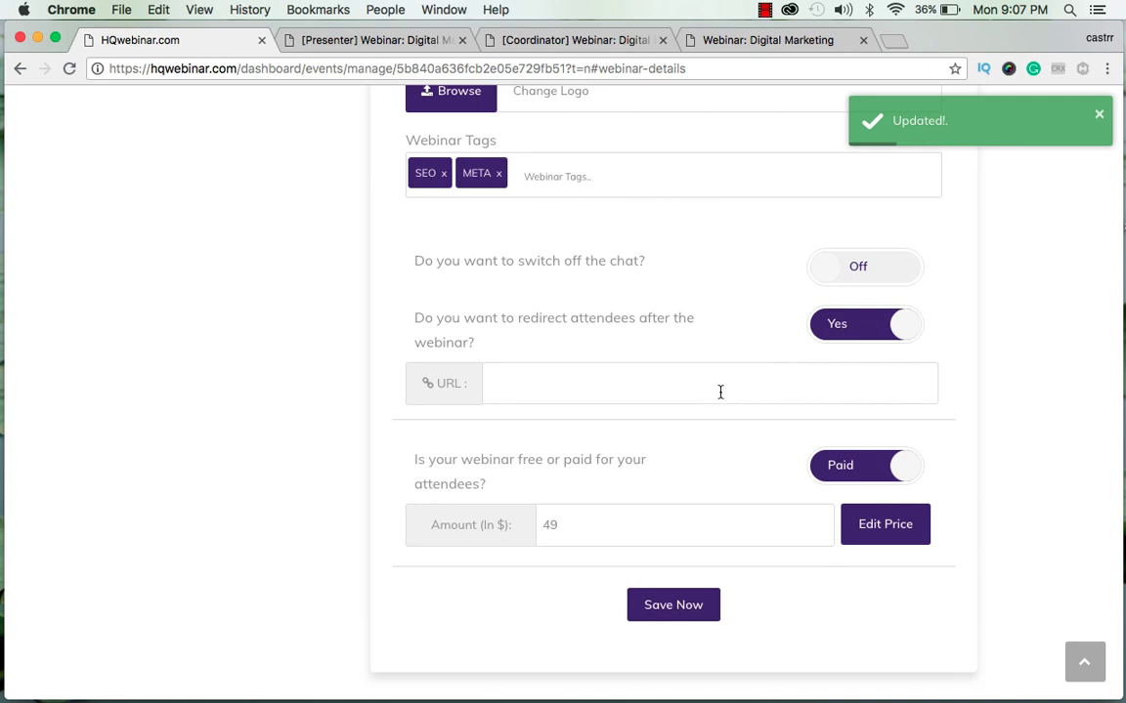
pyautogui.scroll(-2, 641, 448)
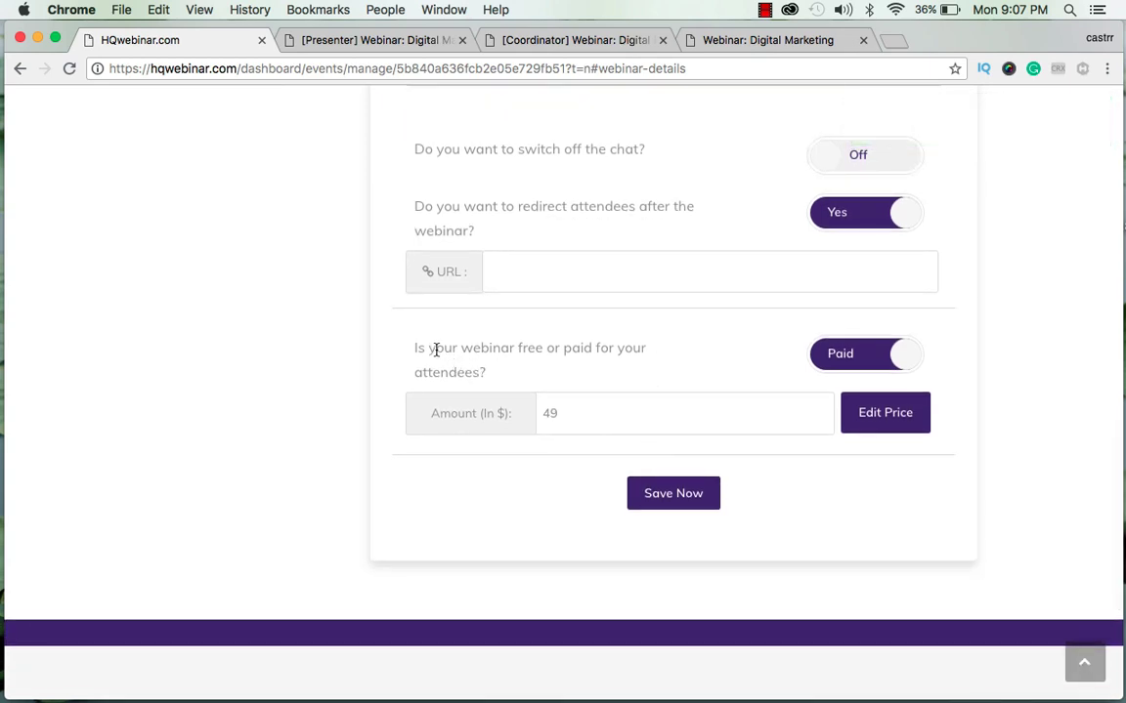
pyautogui.click(866, 352)
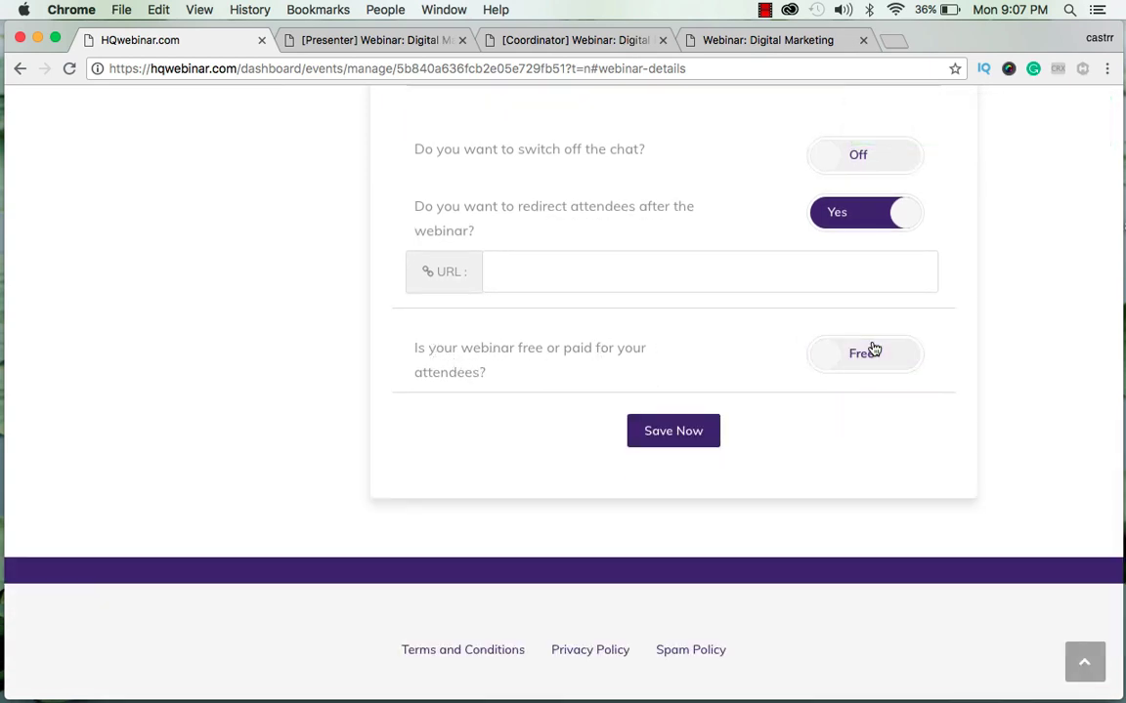
pyautogui.click(873, 352)
# Open the Co-Hosts section and review the coordinator form and the list of invited coordinators
pyautogui.scroll(10, 735, 367)
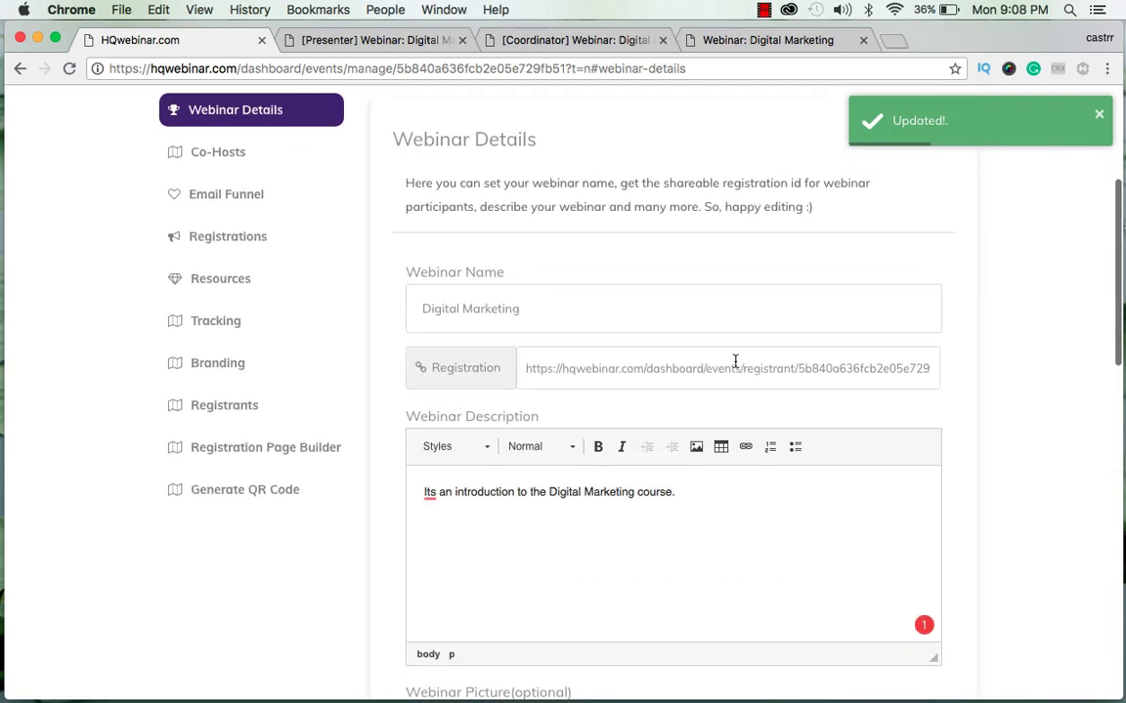
pyautogui.click(221, 148)
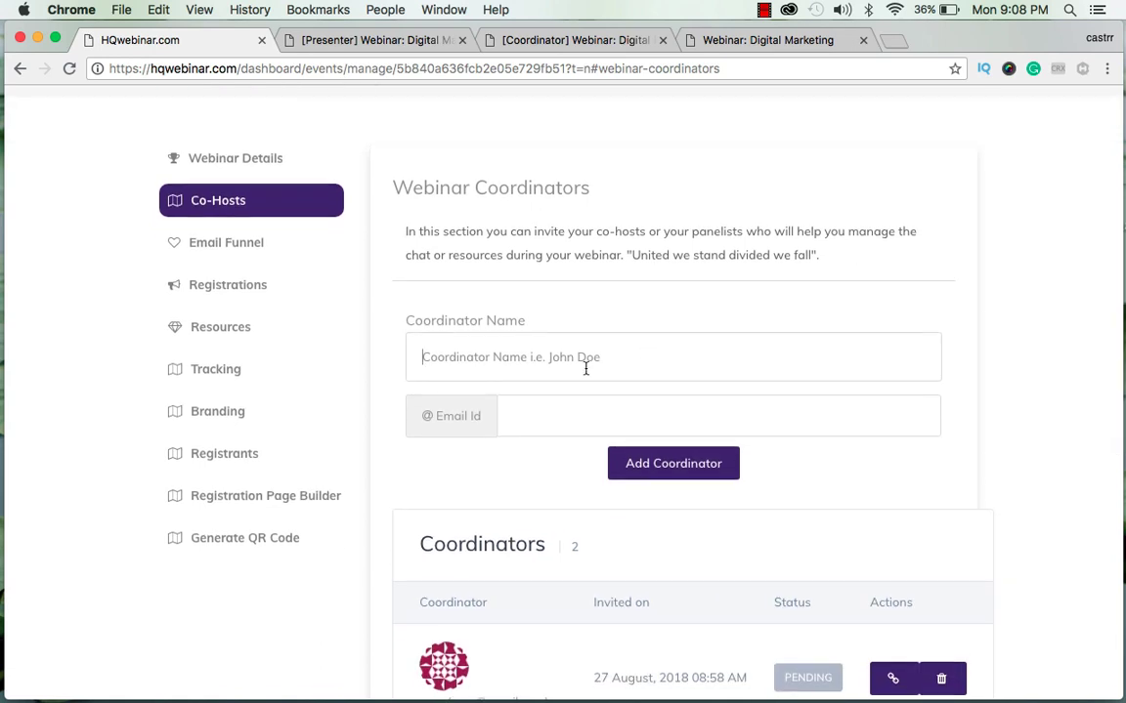
pyautogui.scroll(-5, 585, 369)
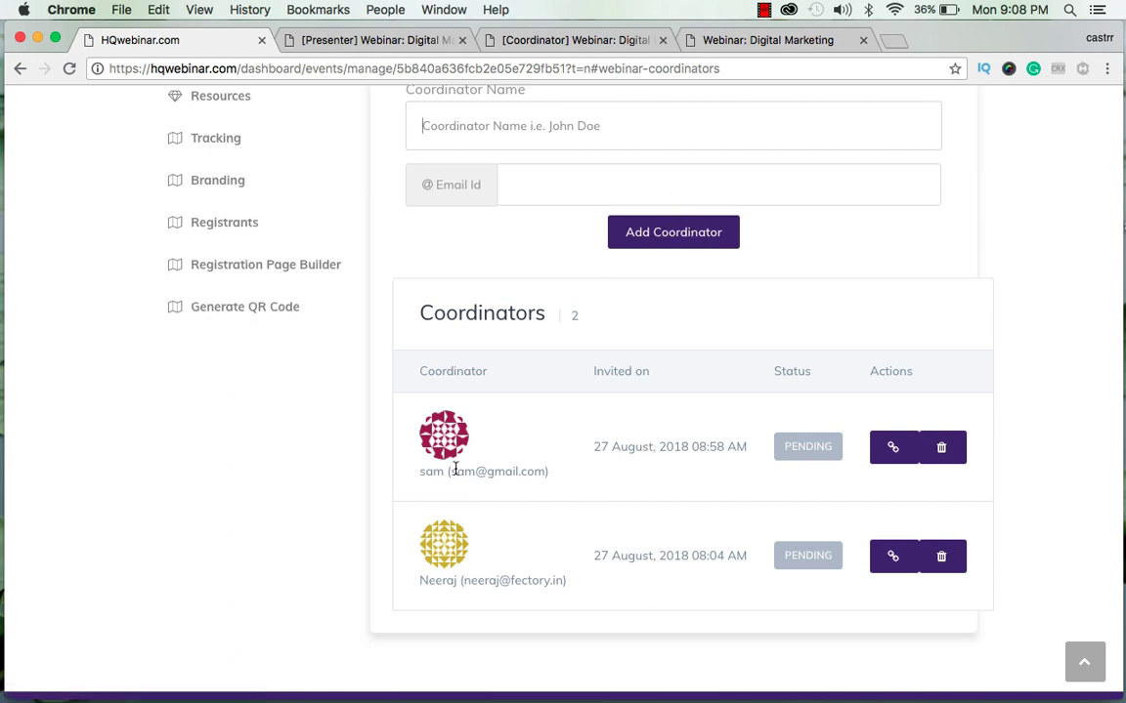
pyautogui.moveTo(450, 471); pyautogui.dragTo(547, 472)
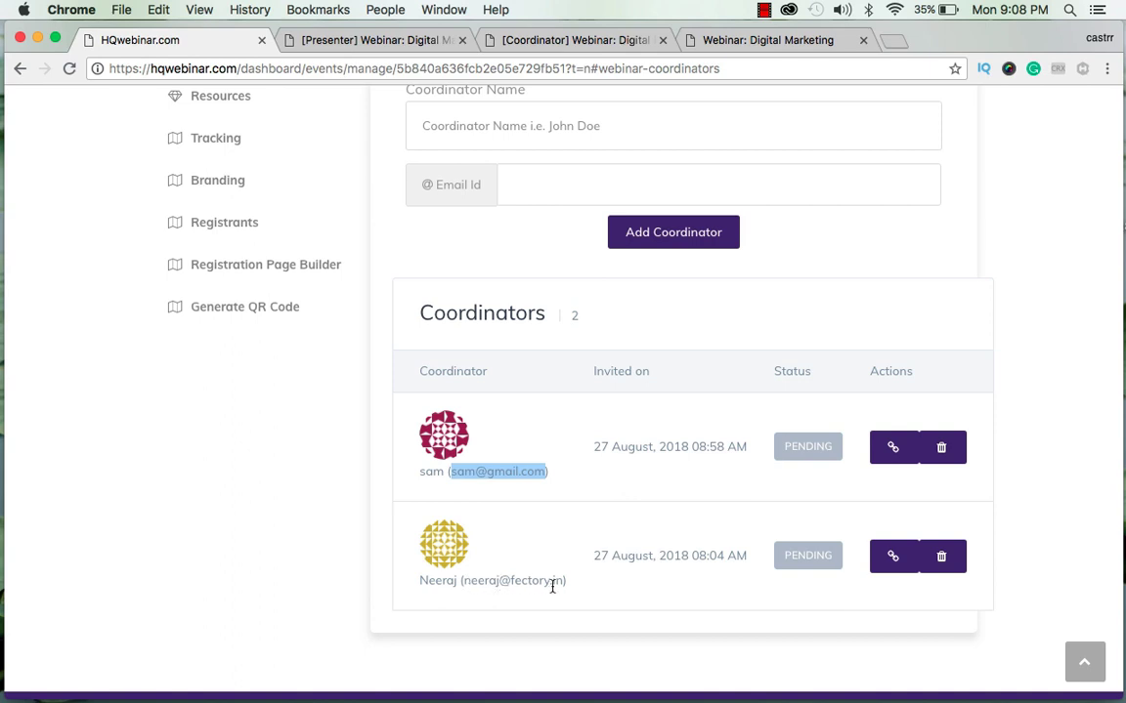
pyautogui.scroll(5, 462, 467)
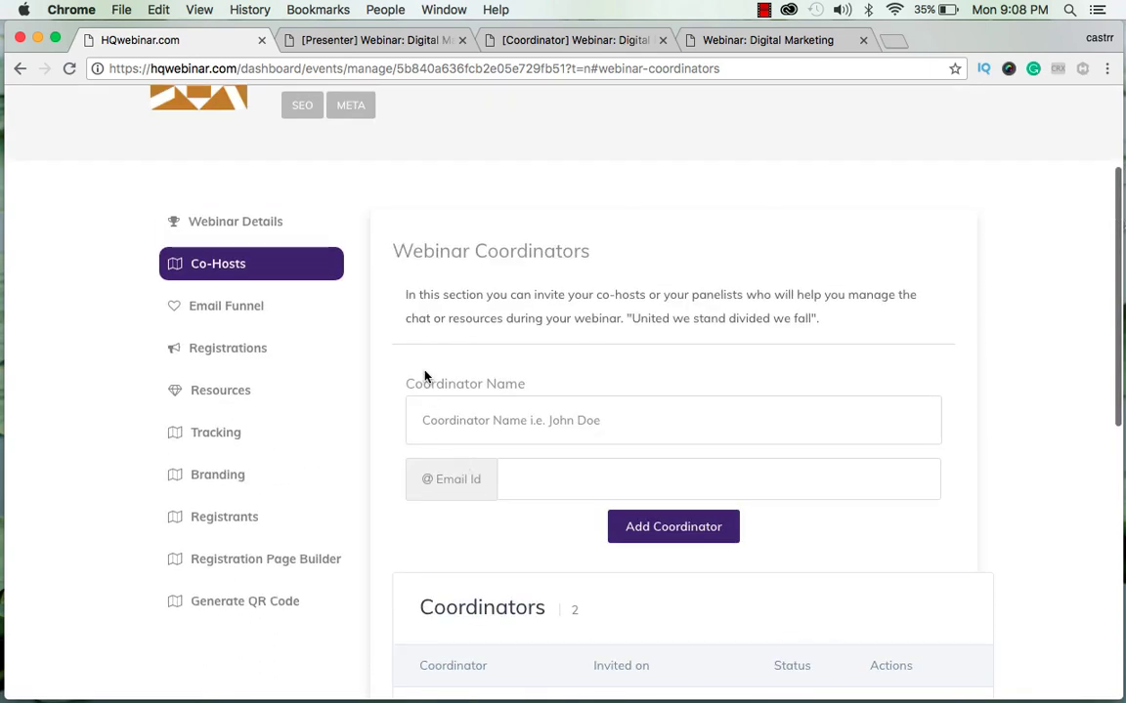
# Open the Email Funnel section and set HQwebinar Automatic Emails to Live
pyautogui.click(252, 317)
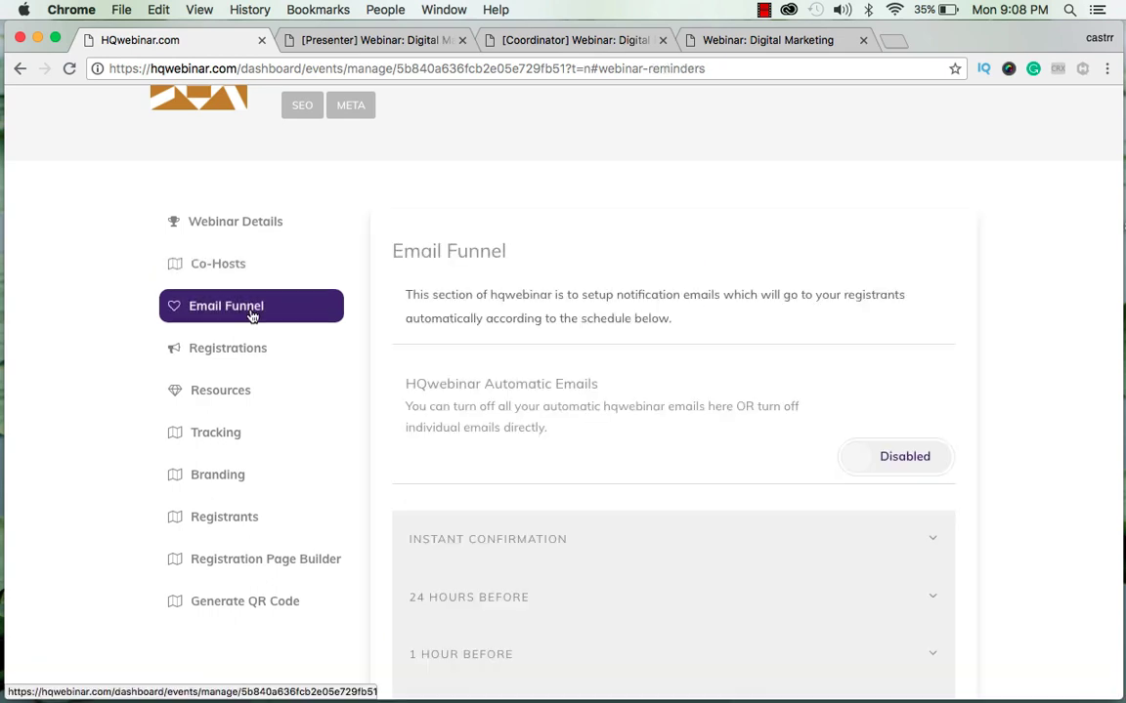
pyautogui.scroll(-3, 1057, 435)
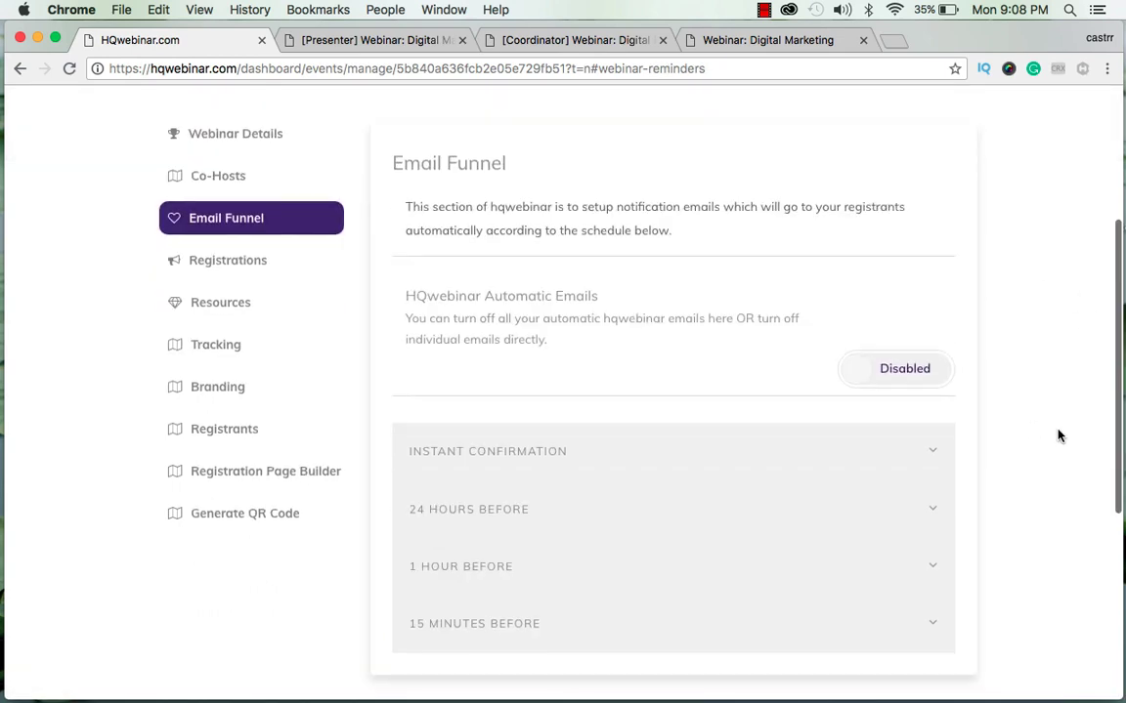
pyautogui.click(906, 320)
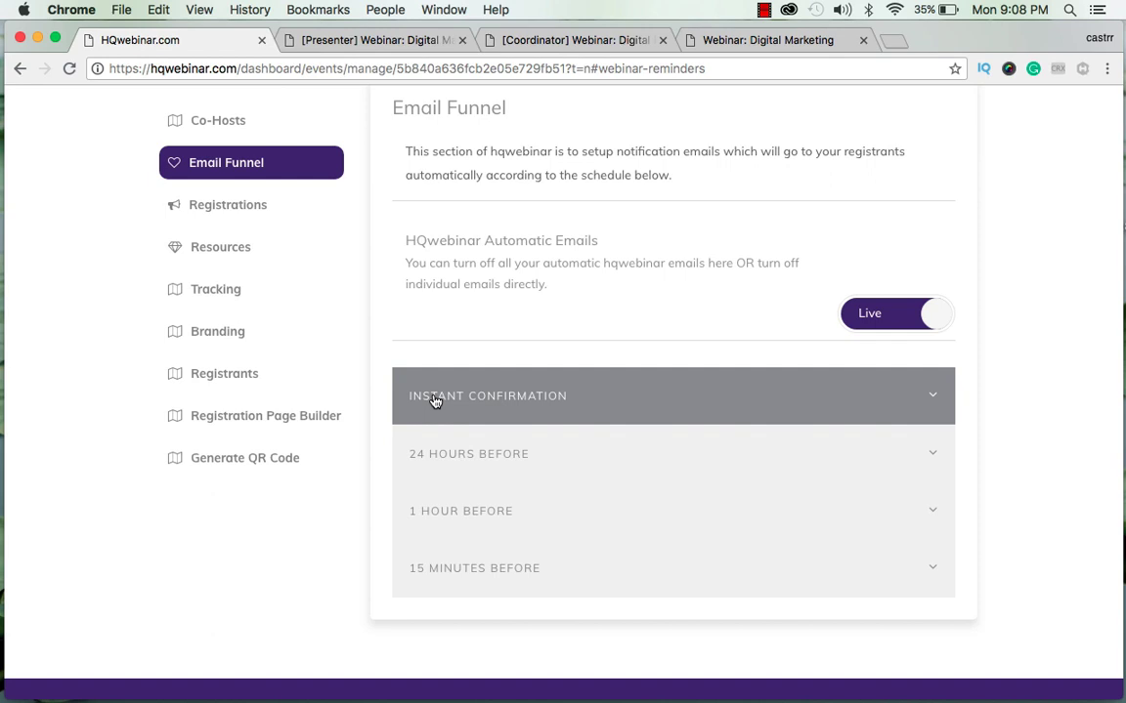
# Enable writing a custom mail for the 24 Hours Before reminder and look through its template text
pyautogui.click(460, 446)
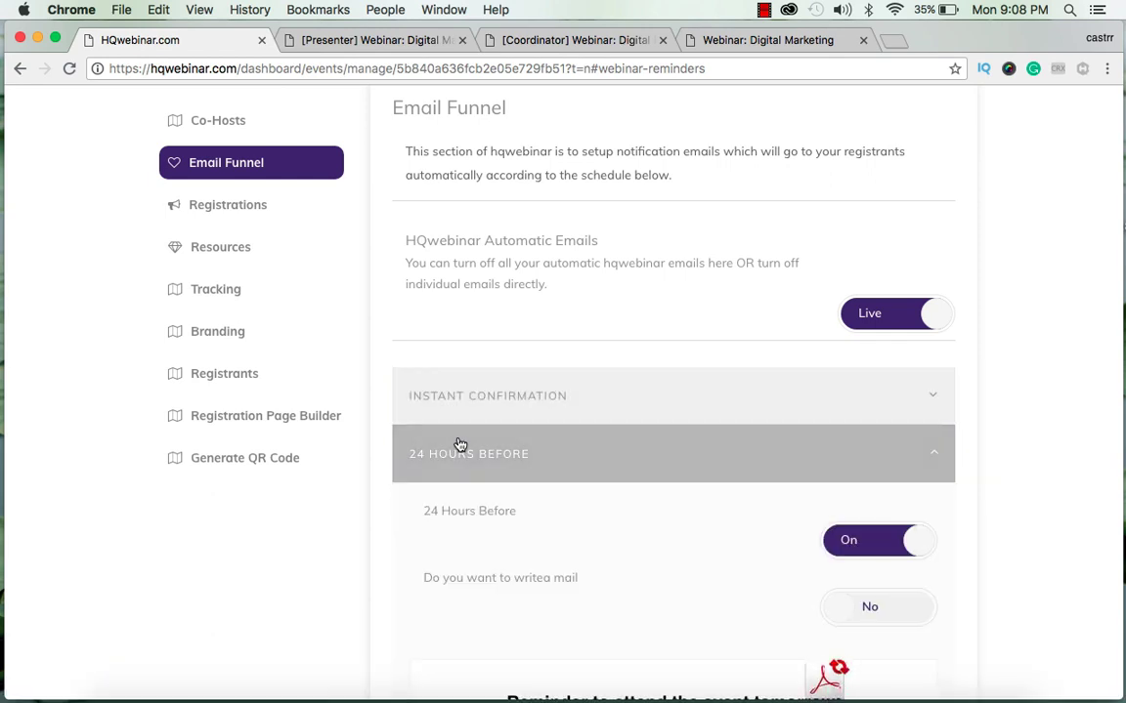
pyautogui.scroll(-5, 733, 576)
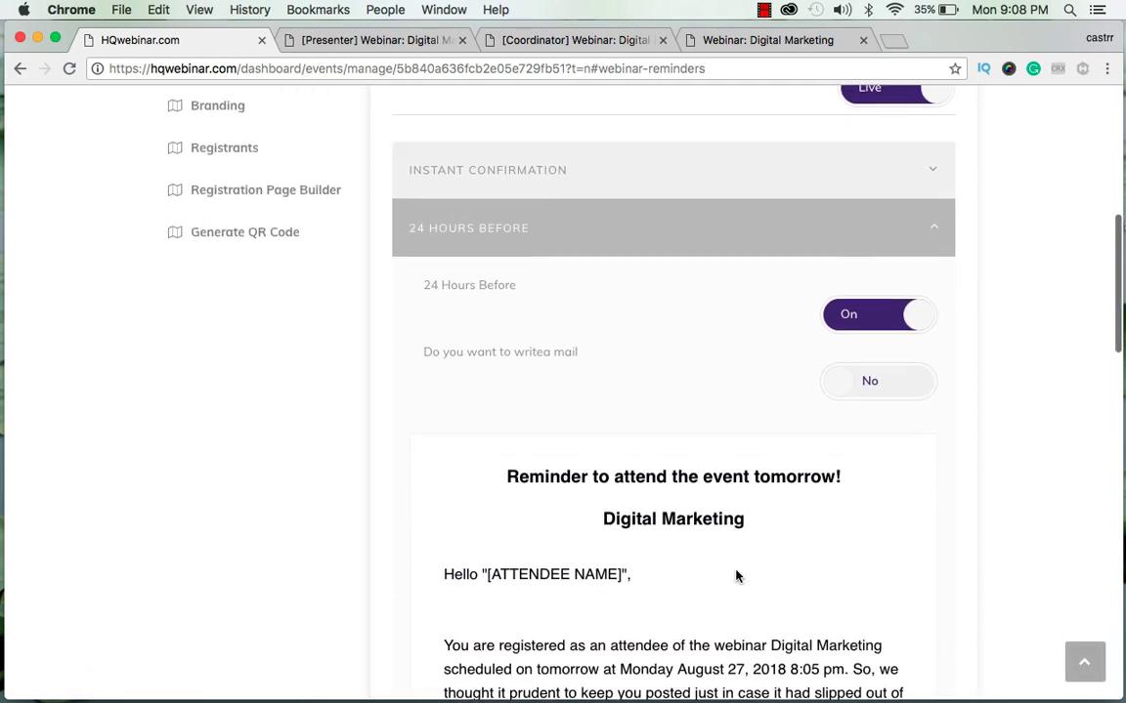
pyautogui.scroll(-3, 735, 576)
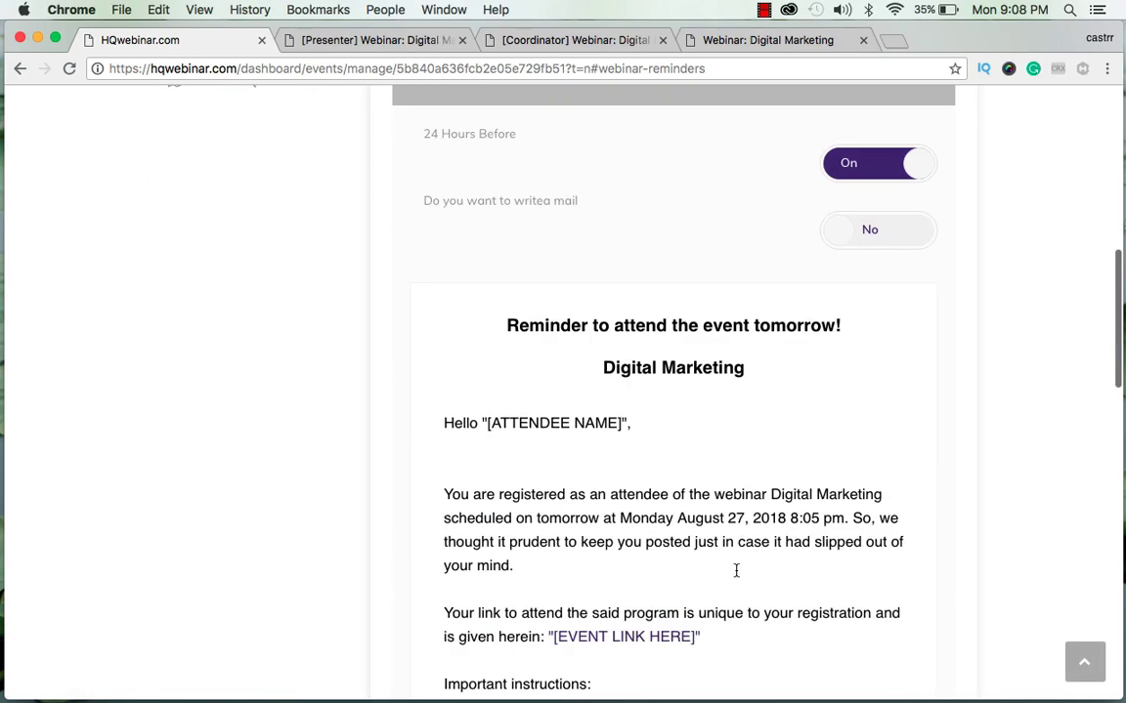
pyautogui.click(894, 242)
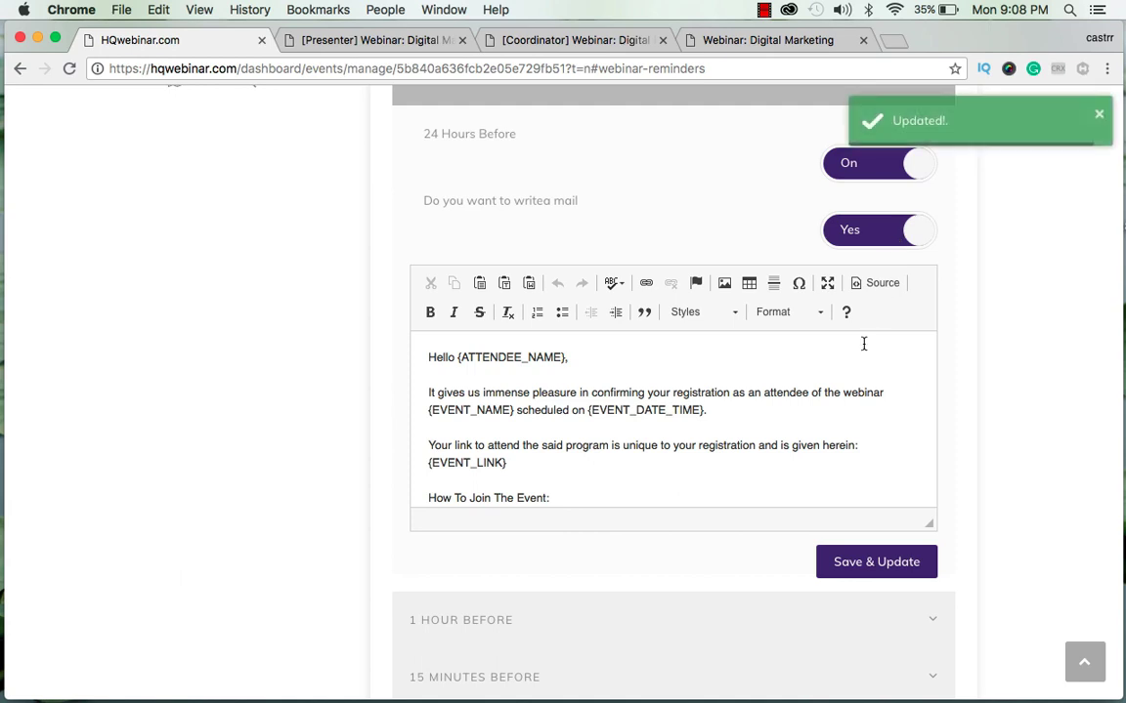
pyautogui.scroll(-3, 746, 394)
pyautogui.scroll(-2, 746, 395)
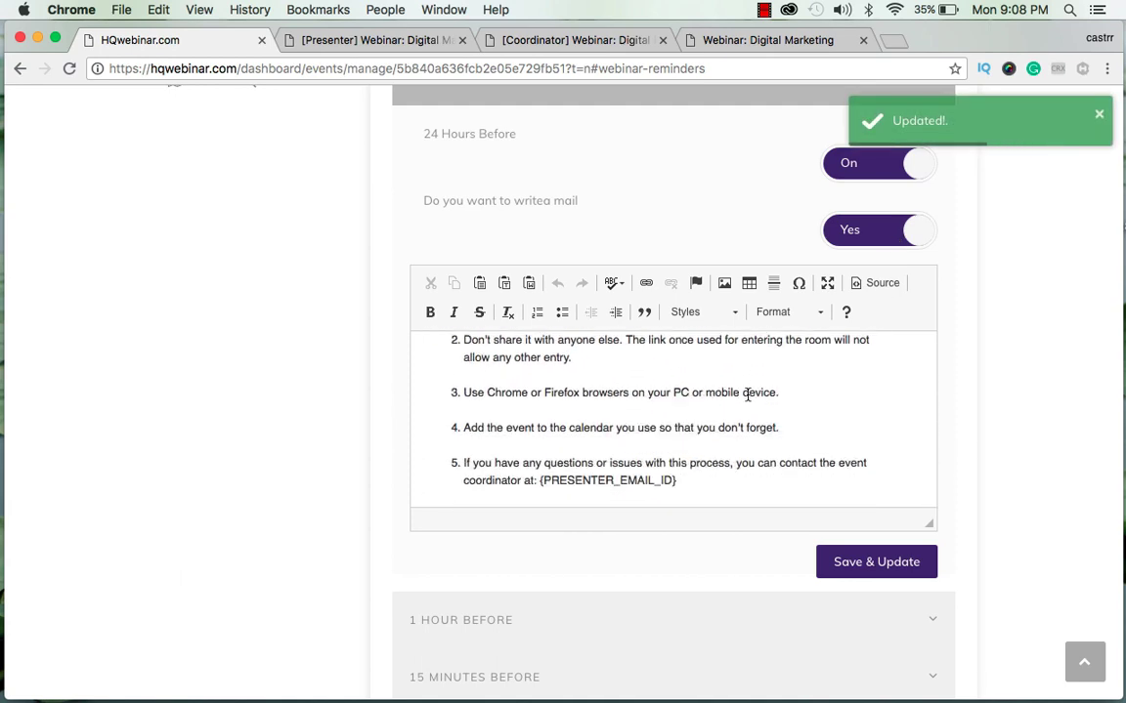
pyautogui.click(746, 392)
pyautogui.hotkey('ctrl', 'a')
pyautogui.press('BackSpace')
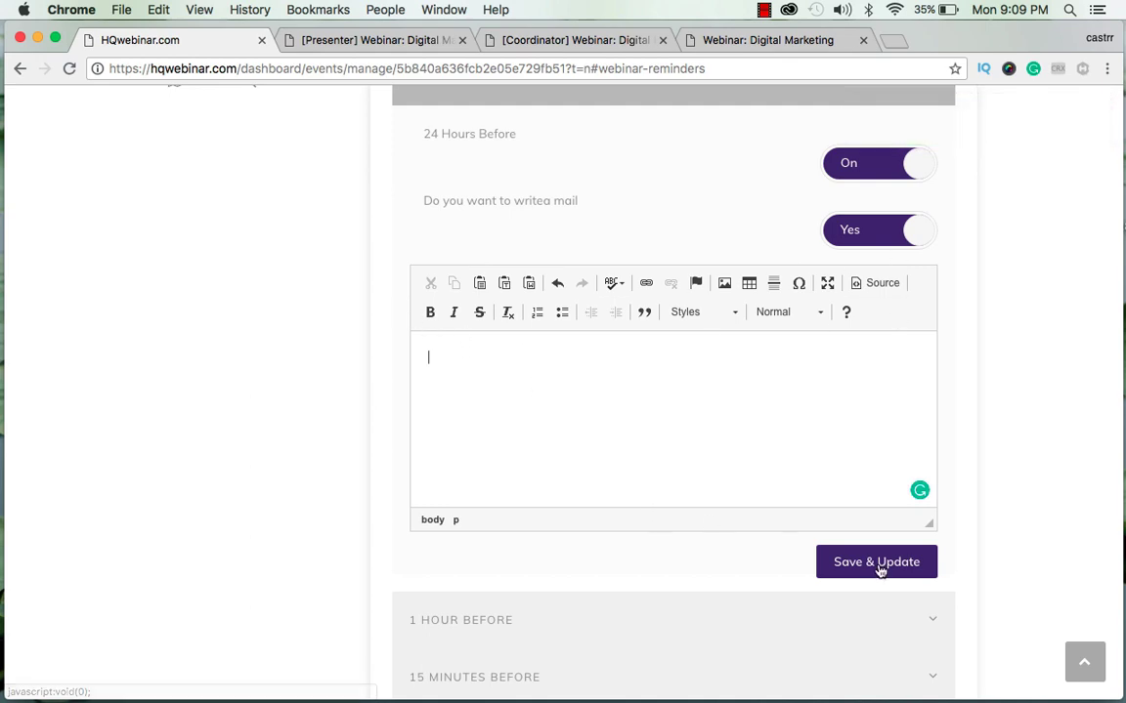
pyautogui.press('super+z')
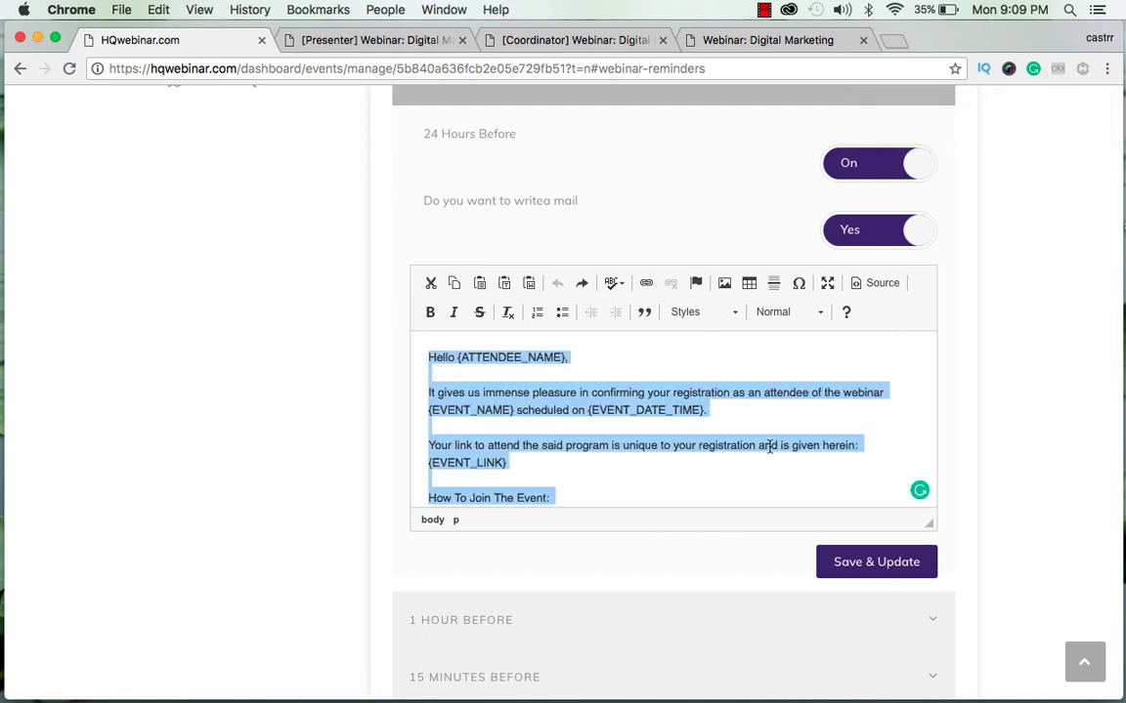
# Make "me or Firefox browsers on your PC" bold and italic in instruction 3 of the 24 Hours Before email
pyautogui.scroll(-5, 769, 446)
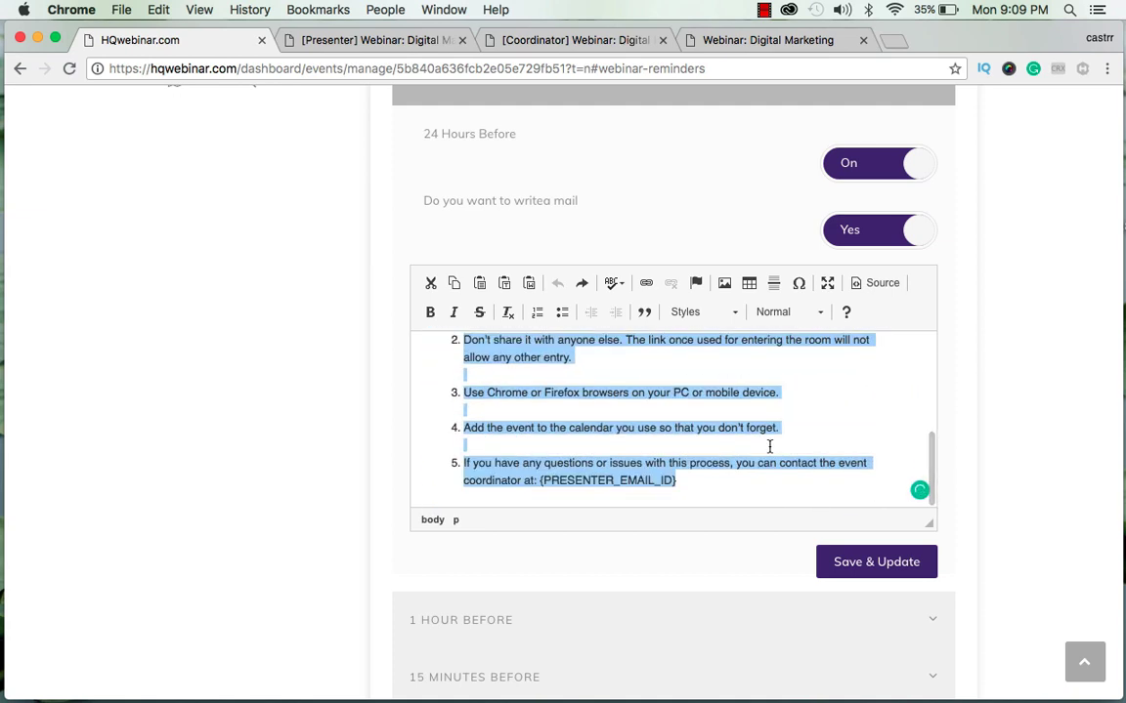
pyautogui.click(769, 445)
pyautogui.moveTo(509, 390); pyautogui.dragTo(689, 393)
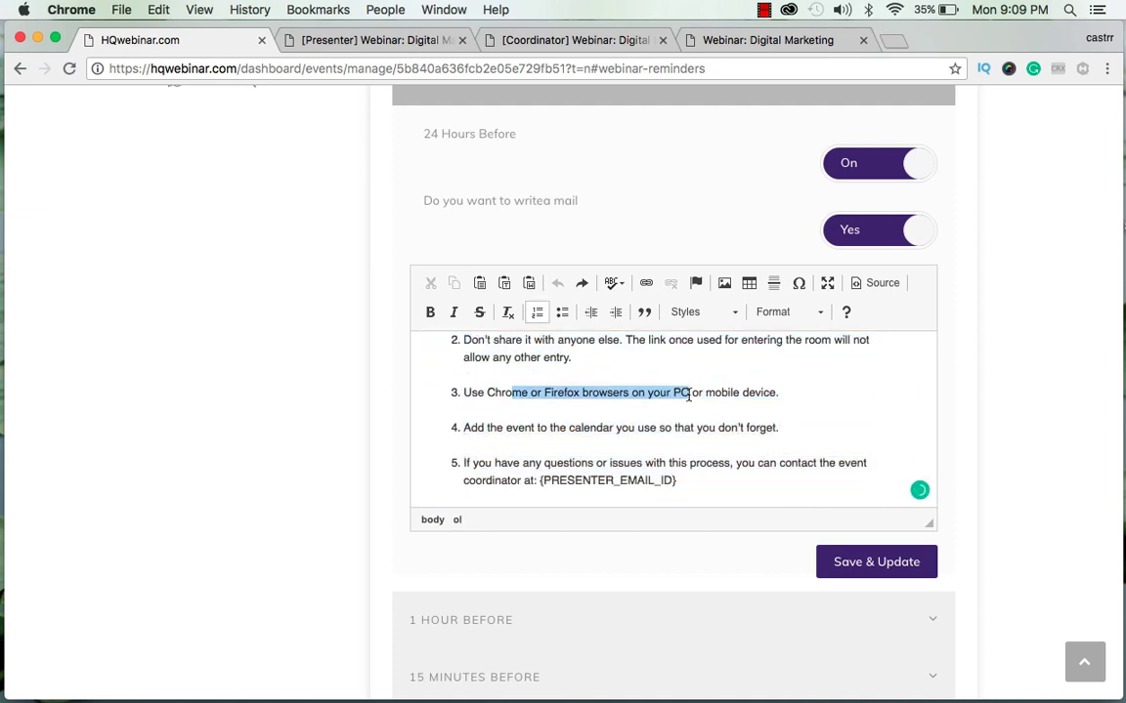
pyautogui.click(430, 317)
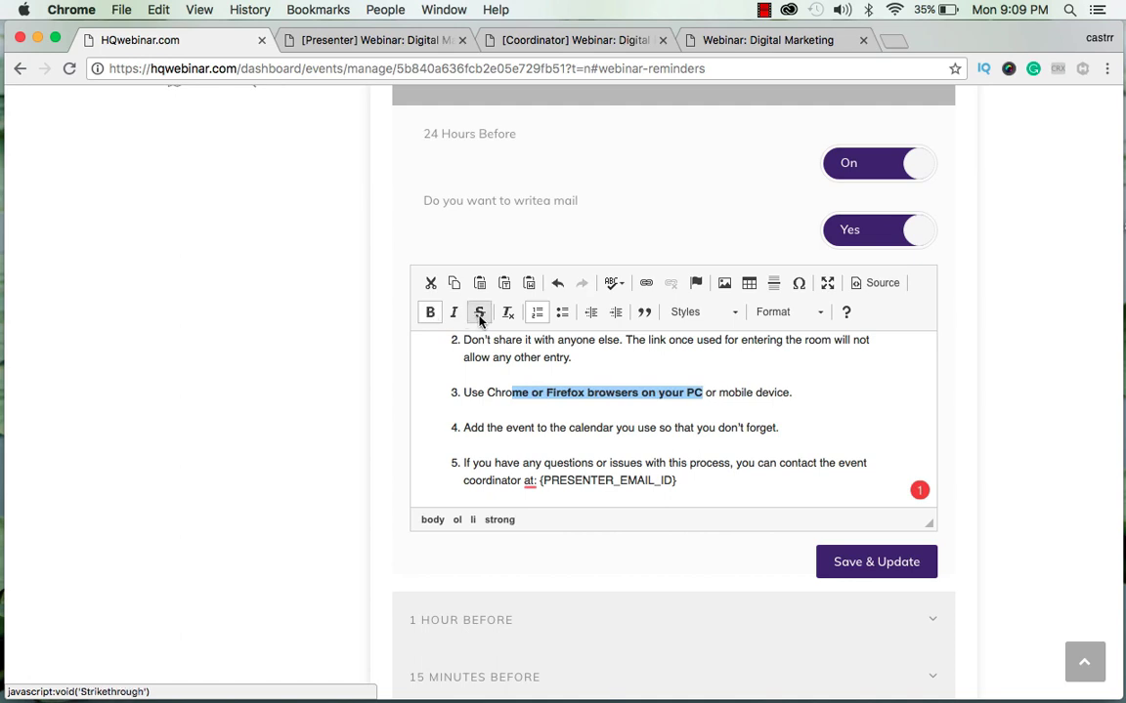
pyautogui.click(447, 315)
pyautogui.click(857, 428)
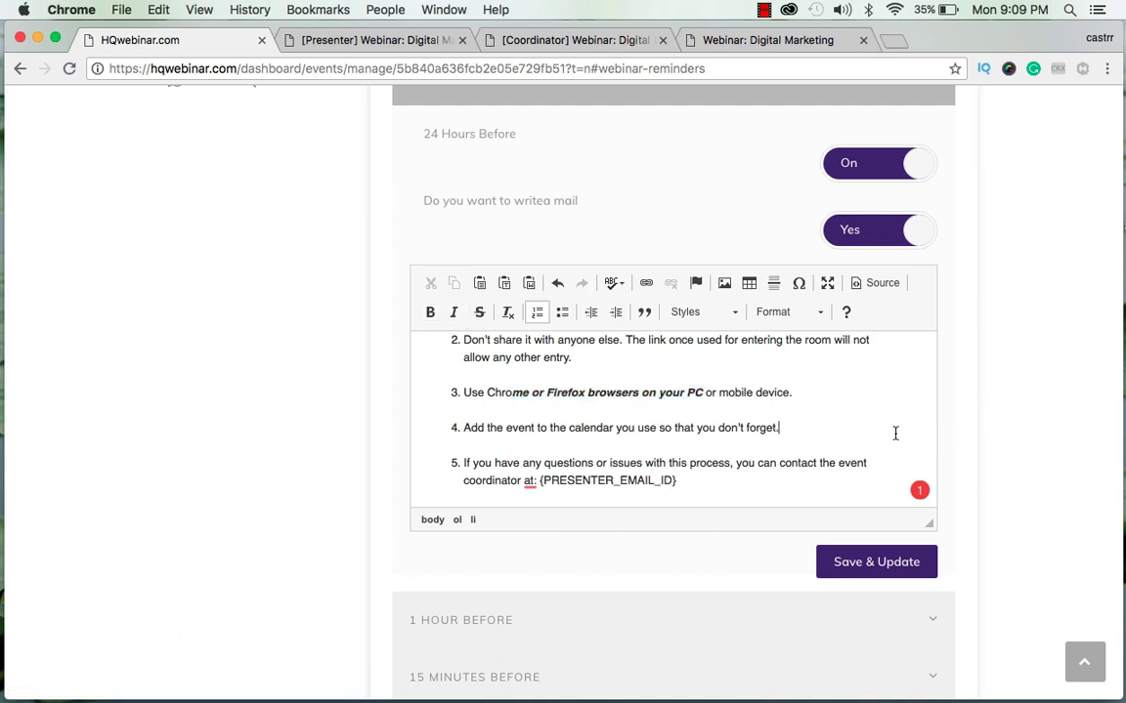
# Open the 1 Hour Before reminder and examine its message, instructions, custom text field, calendar block and sign-off
pyautogui.scroll(-10, 895, 432)
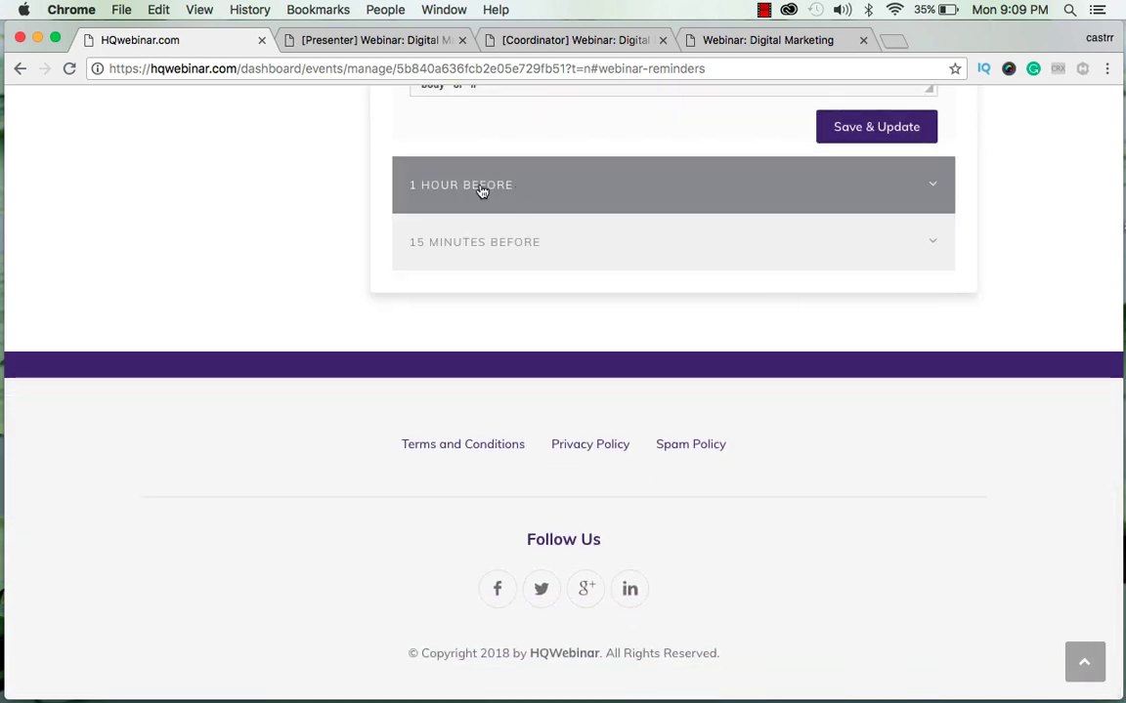
pyautogui.click(481, 191)
pyautogui.scroll(-10, 480, 191)
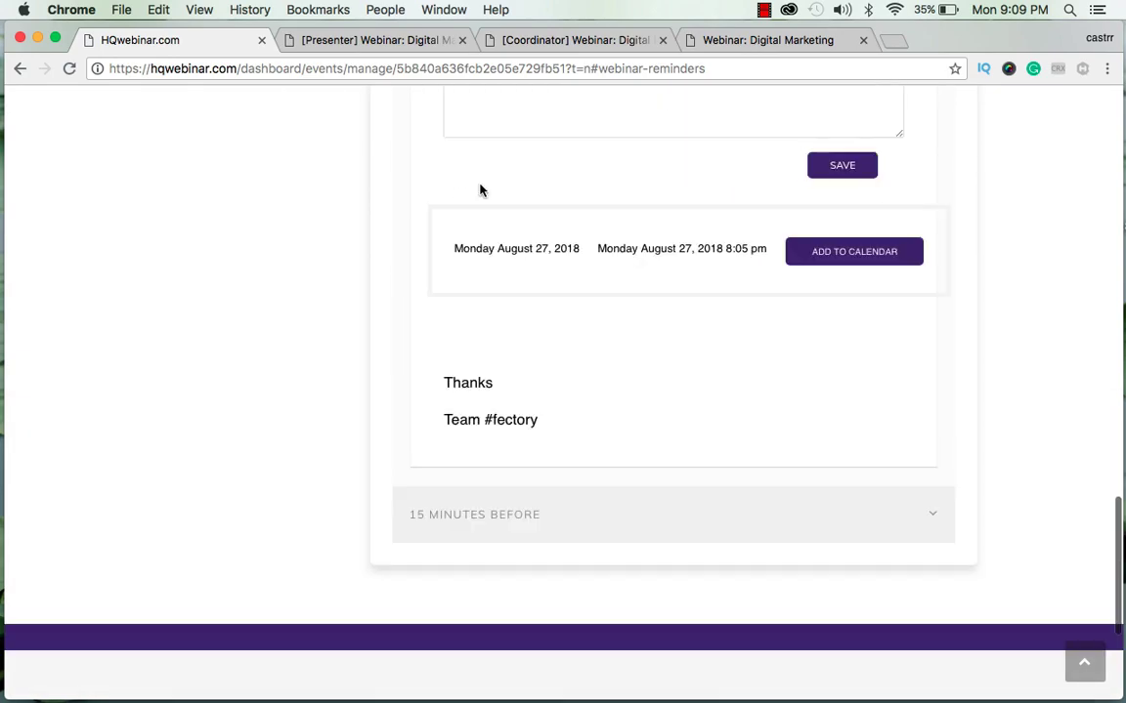
pyautogui.scroll(10, 481, 191)
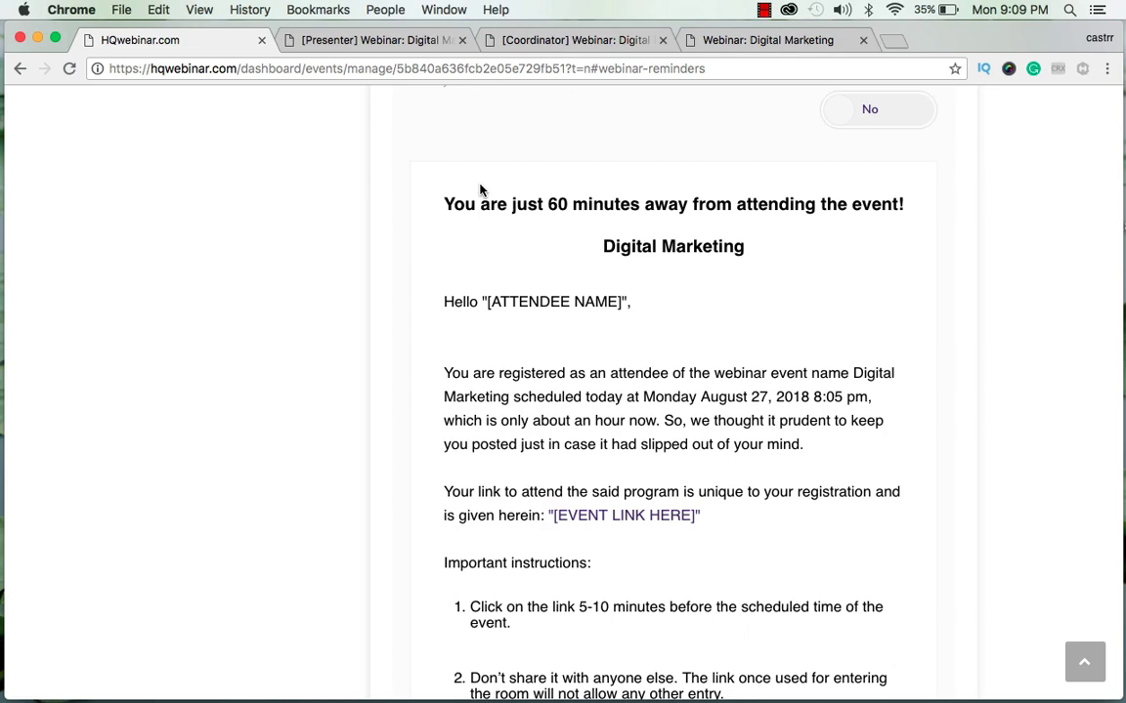
pyautogui.scroll(-5, 616, 254)
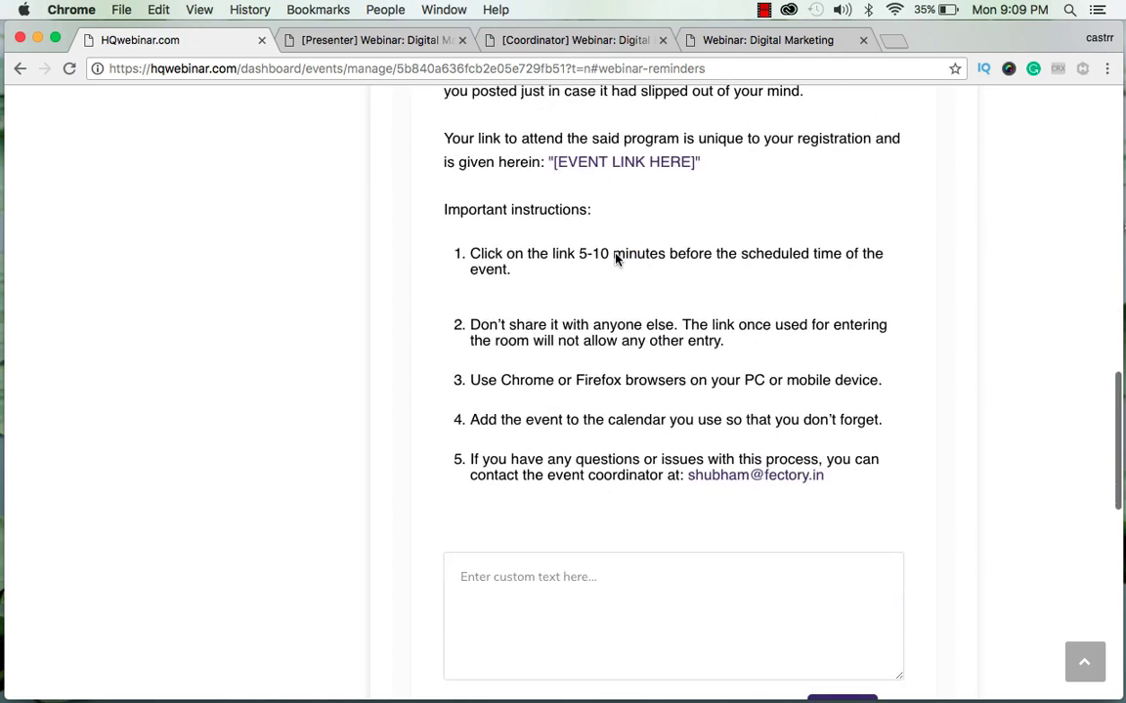
pyautogui.scroll(-1, 615, 259)
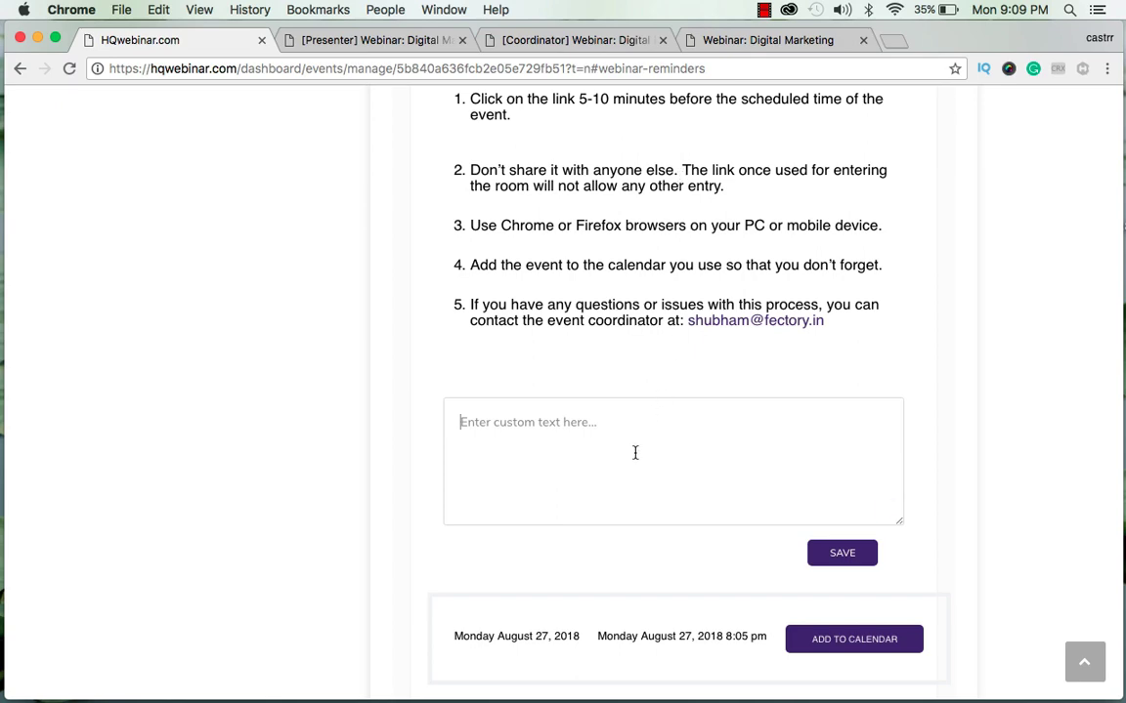
pyautogui.scroll(-5, 635, 453)
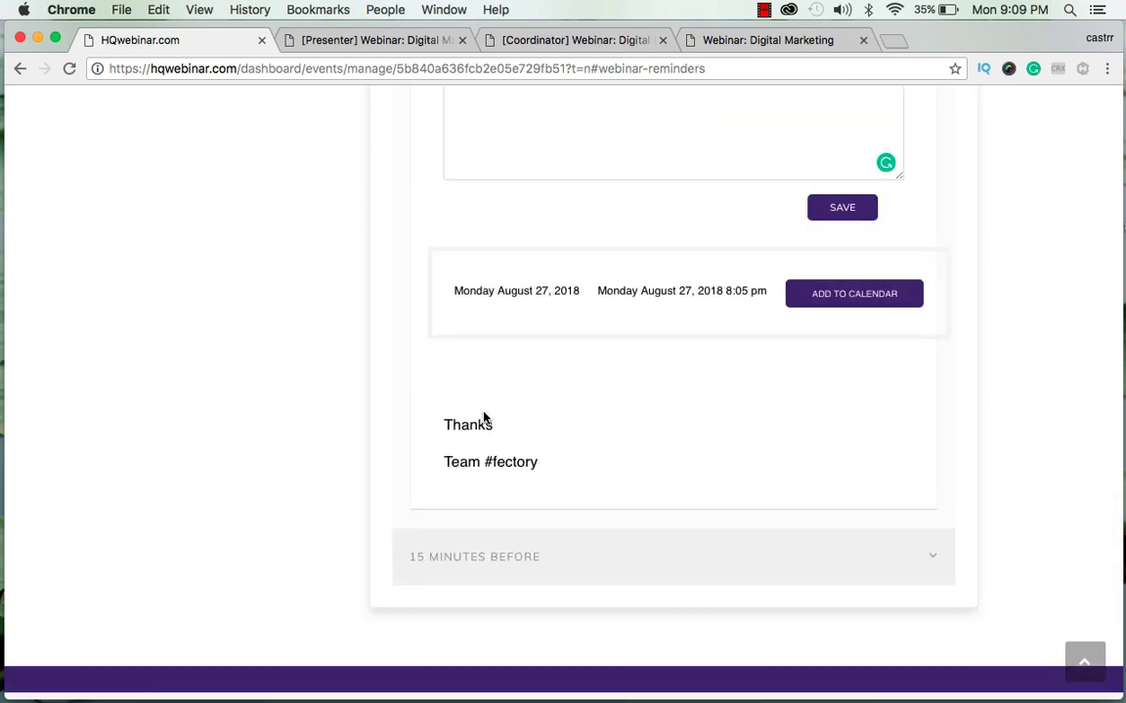
# View the options in the account menu and close it again
pyautogui.scroll(15, 646, 422)
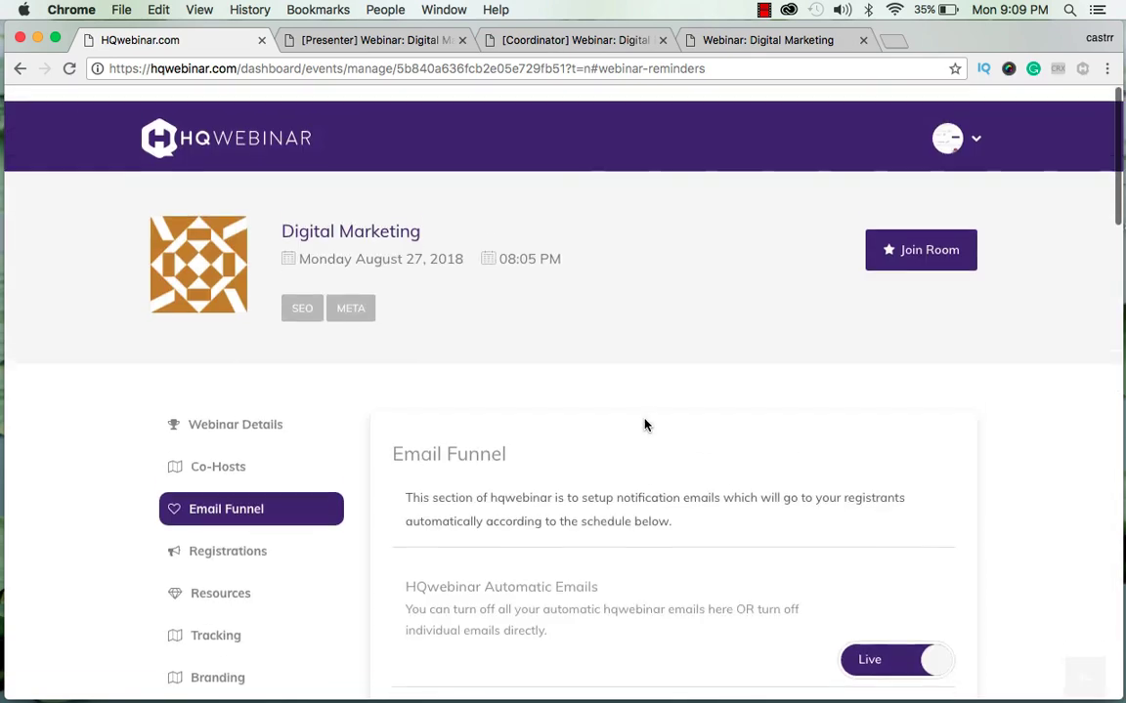
pyautogui.click(950, 122)
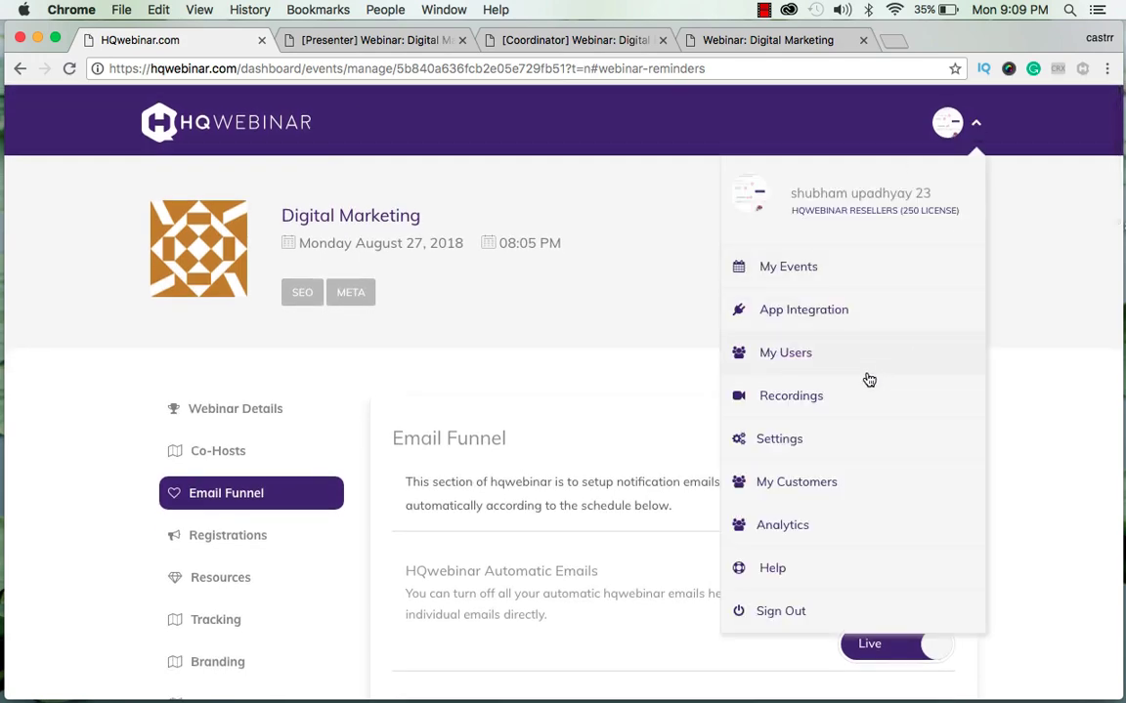
pyautogui.click(975, 123)
pyautogui.scroll(-15, 1017, 403)
pyautogui.scroll(20, 671, 396)
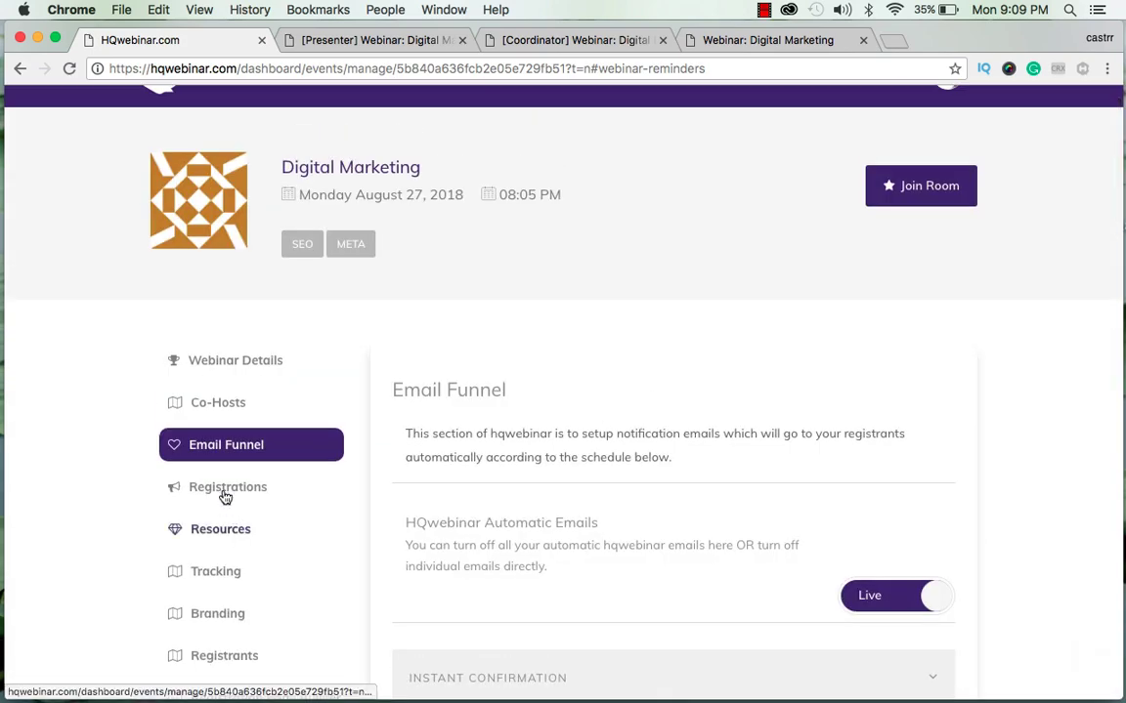
# Open the Registrations section and examine the registration form's fields and the collapsed settings below it
pyautogui.click(225, 489)
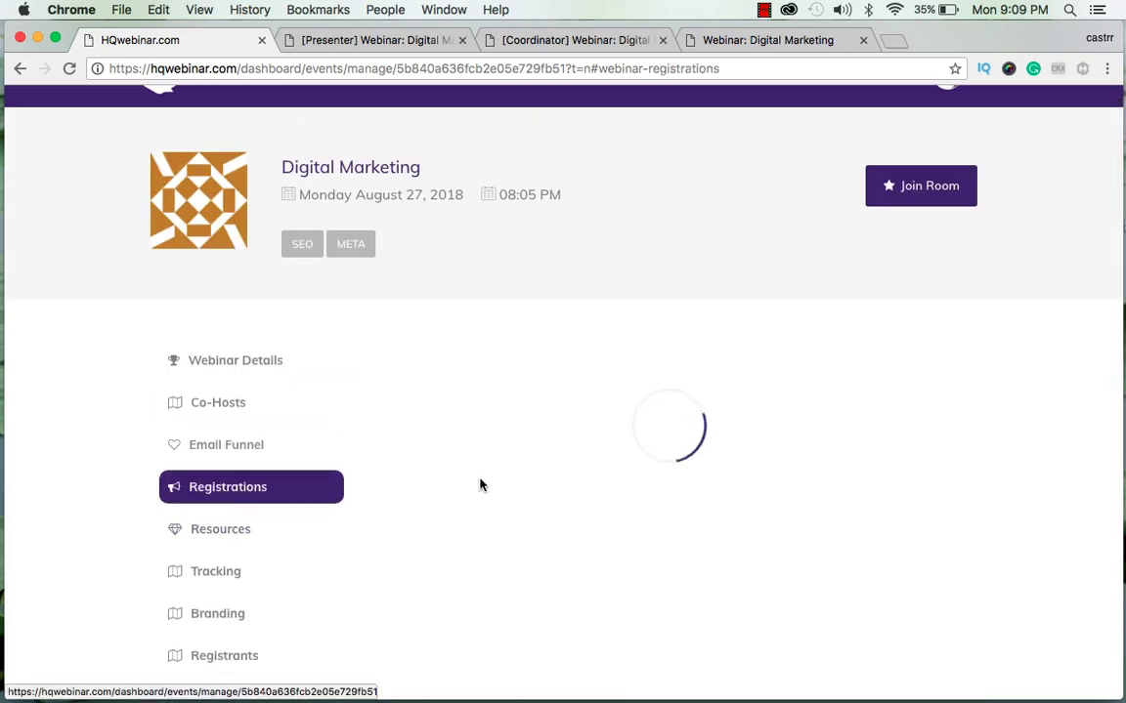
pyautogui.scroll(-3, 578, 496)
pyautogui.scroll(-2, 579, 495)
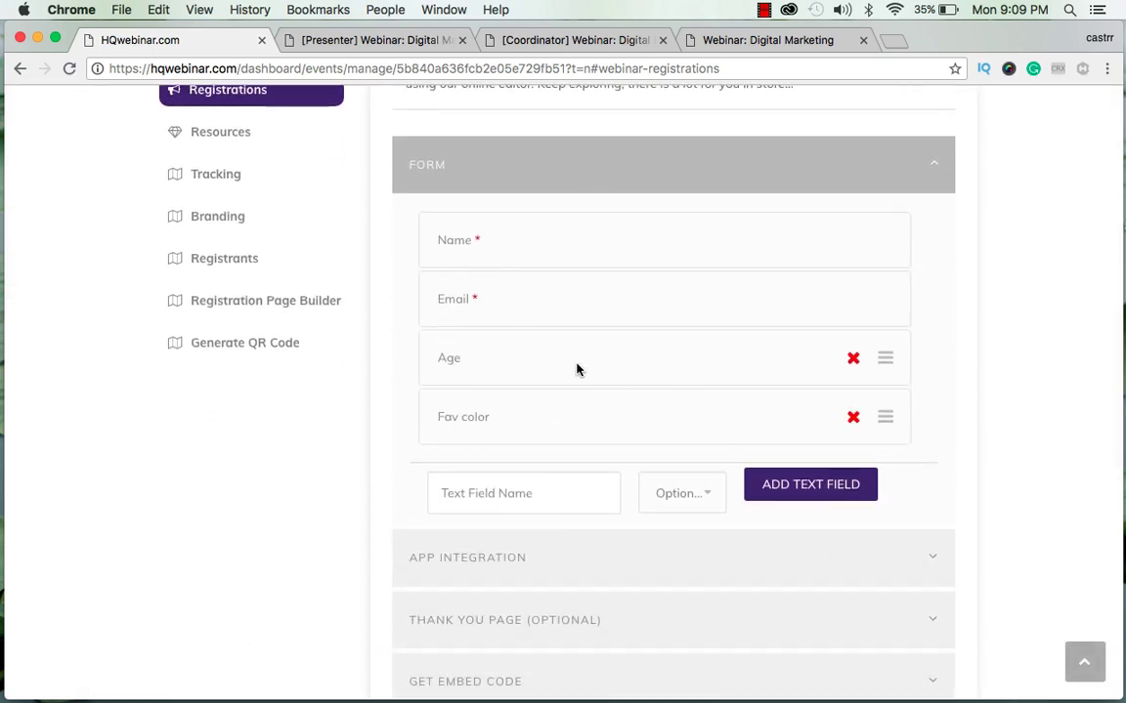
pyautogui.scroll(-4, 917, 384)
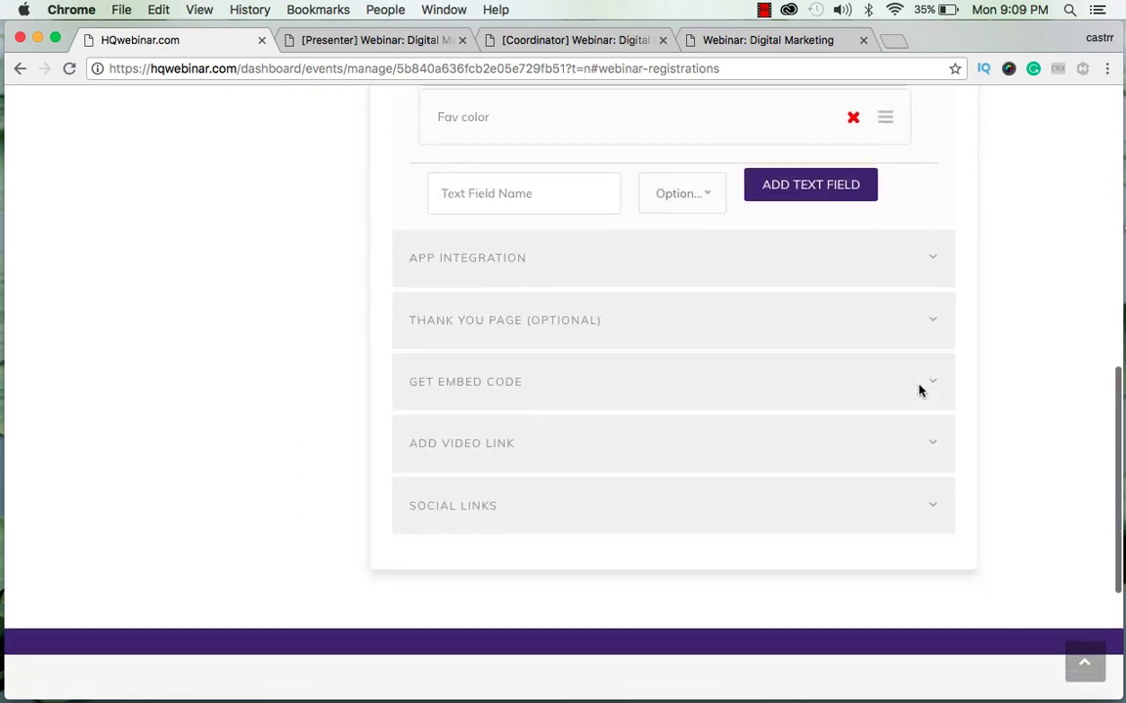
# In the registration App Integration settings, choose the mailChimps app with the test6 list and save the integration
pyautogui.click(613, 247)
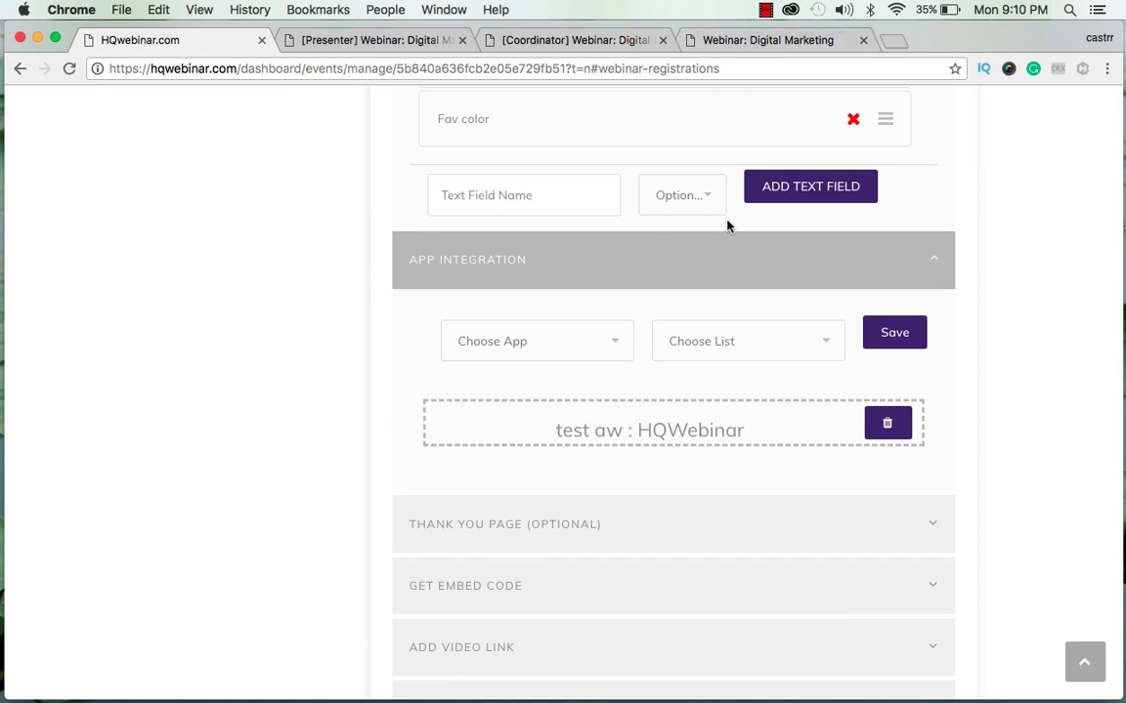
pyautogui.click(569, 337)
pyautogui.click(543, 405)
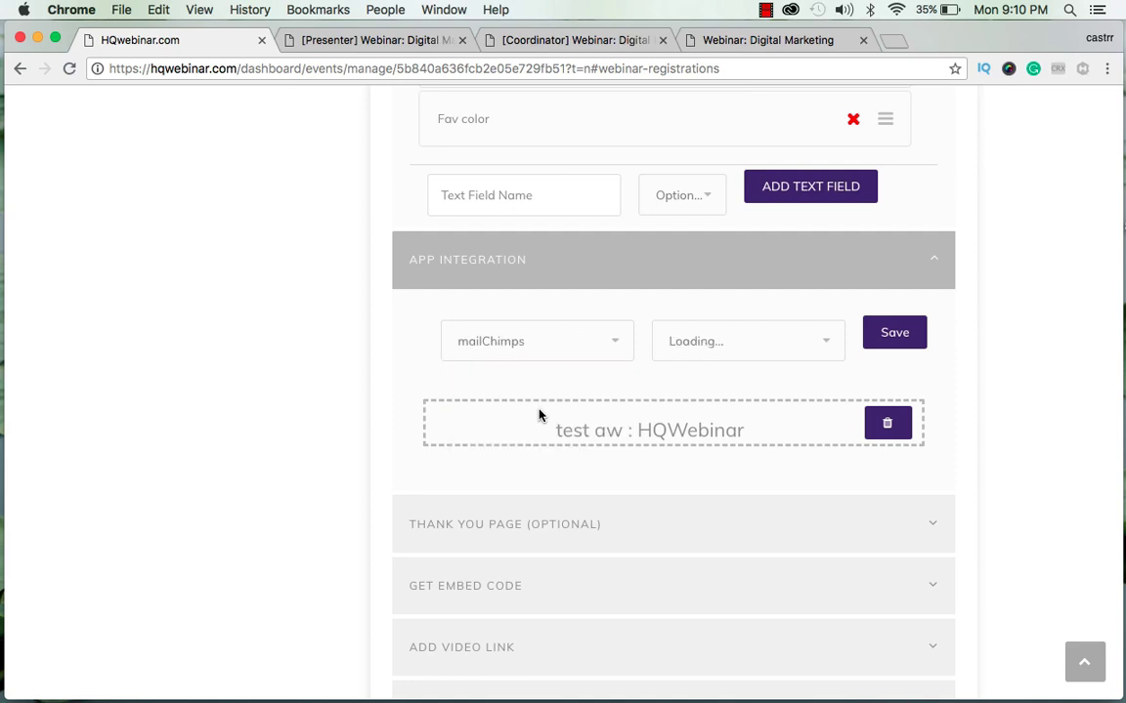
pyautogui.click(731, 339)
pyautogui.click(716, 405)
pyautogui.click(889, 334)
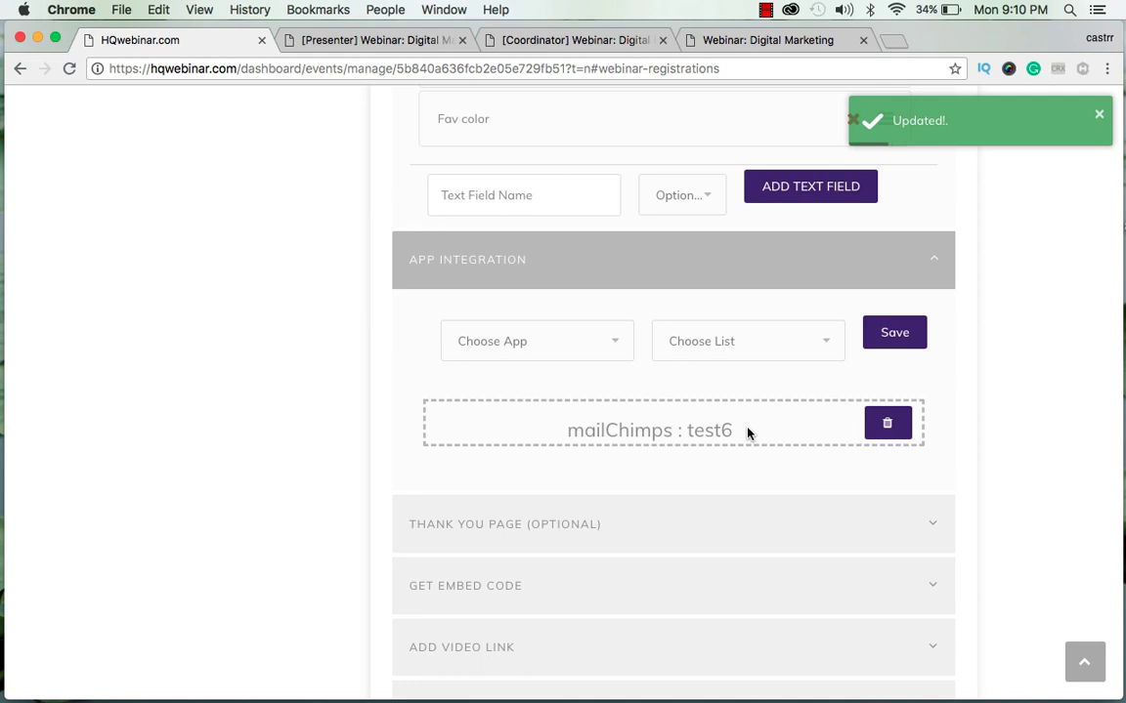
# Expand the optional Thank You Page settings to view the URL field, and collapse them again
pyautogui.scroll(-5, 1004, 448)
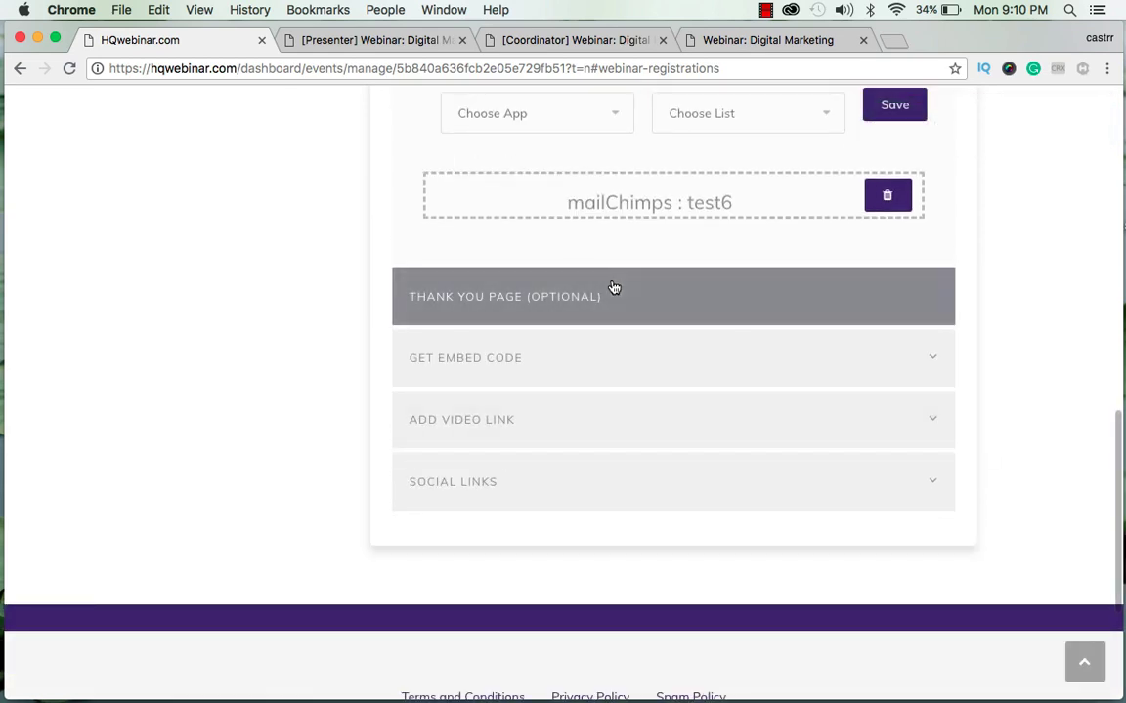
pyautogui.scroll(2, 614, 287)
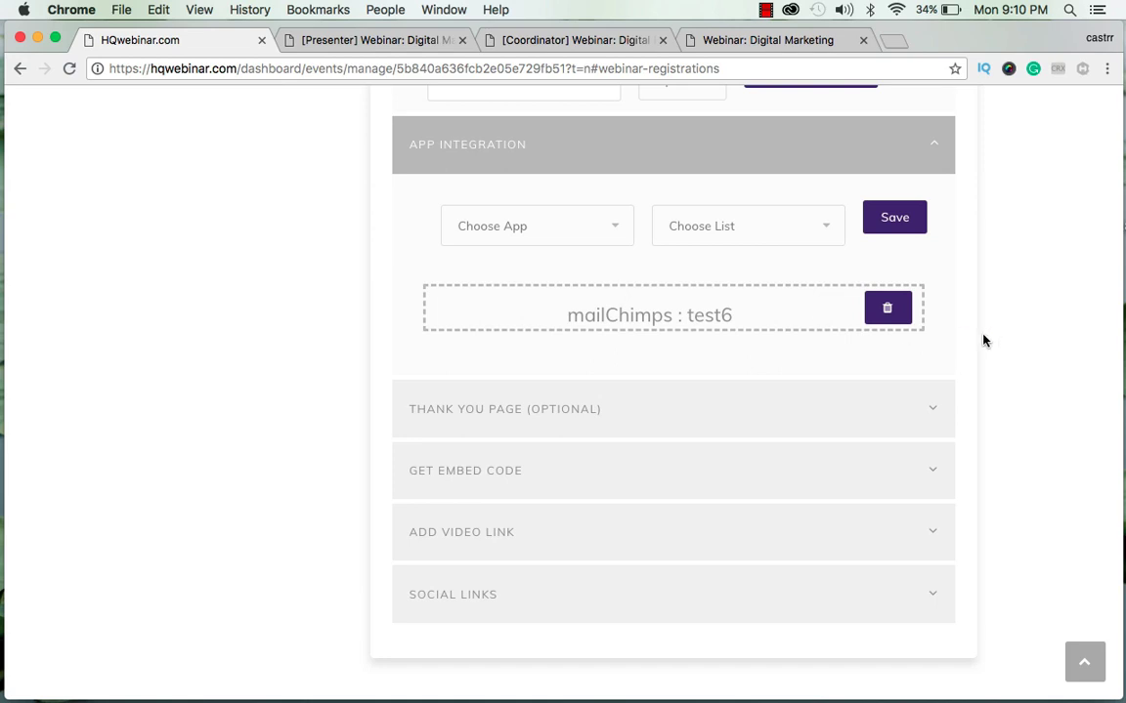
pyautogui.click(595, 411)
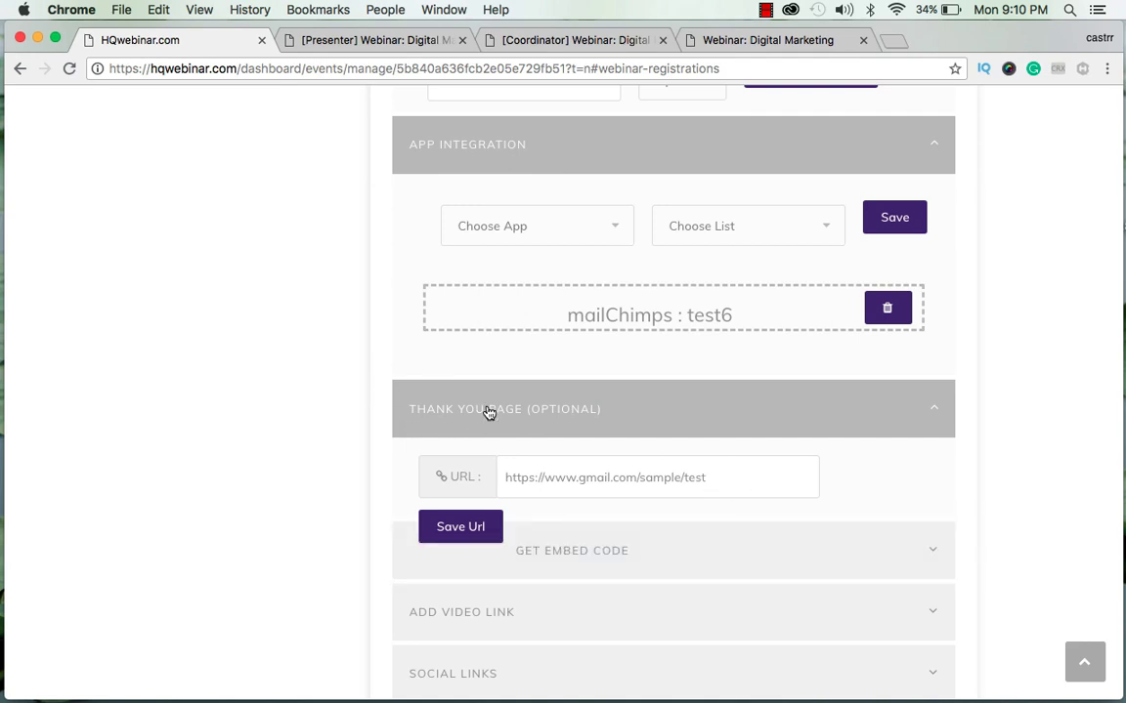
pyautogui.click(496, 529)
pyautogui.scroll(3, 917, 404)
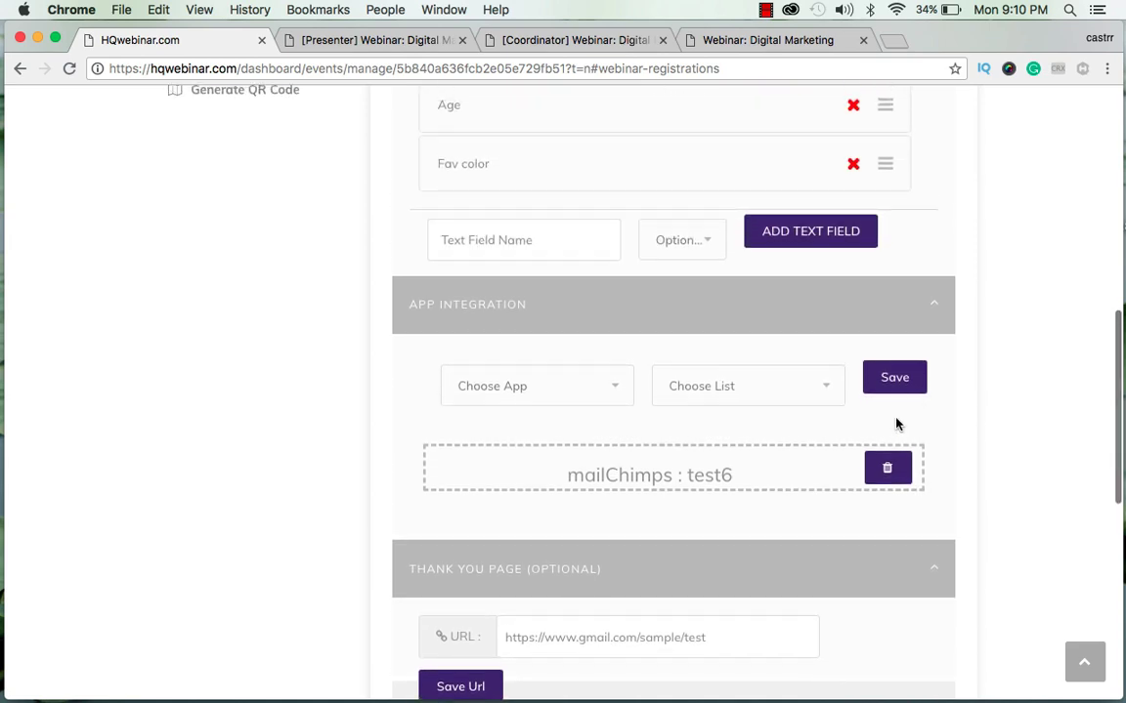
pyautogui.click(756, 583)
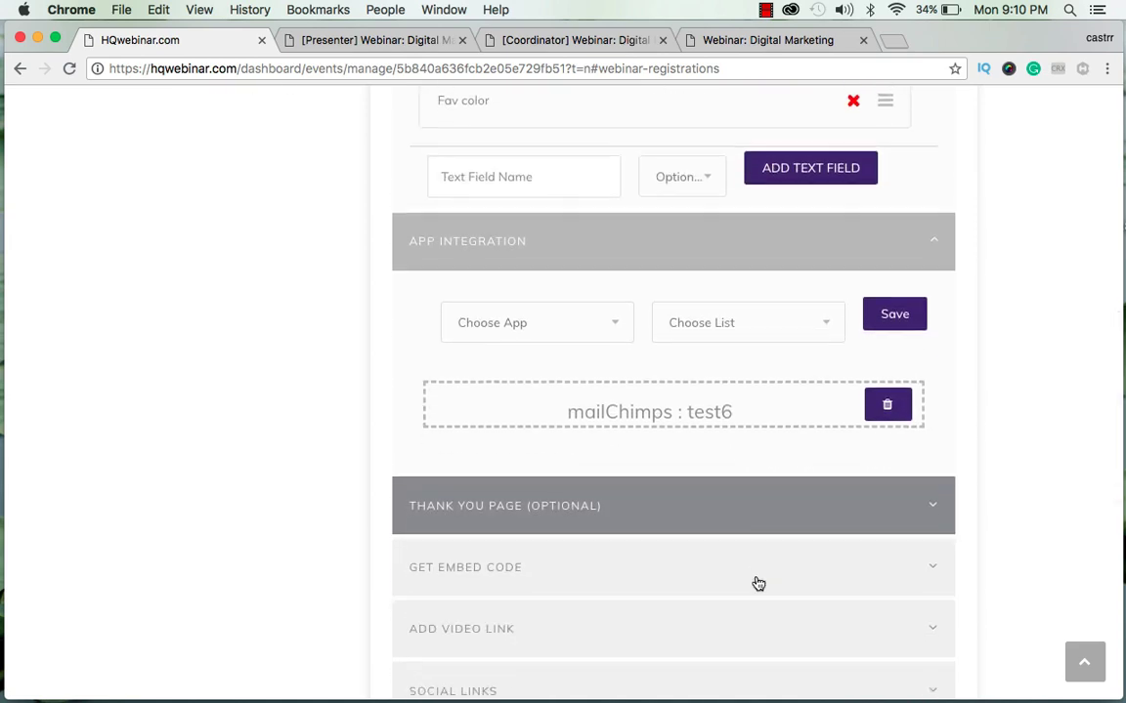
# Expand Get Embed Code and select the entire registration form iframe code
pyautogui.scroll(-3, 759, 583)
pyautogui.click(520, 311)
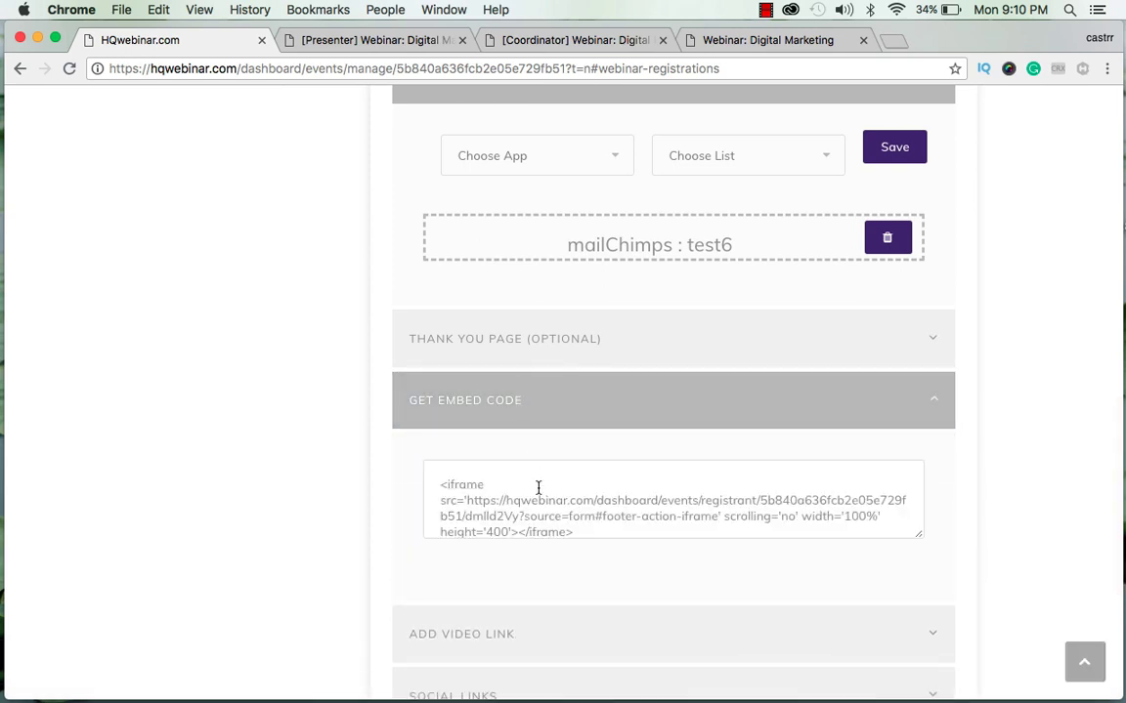
pyautogui.scroll(-1, 538, 487)
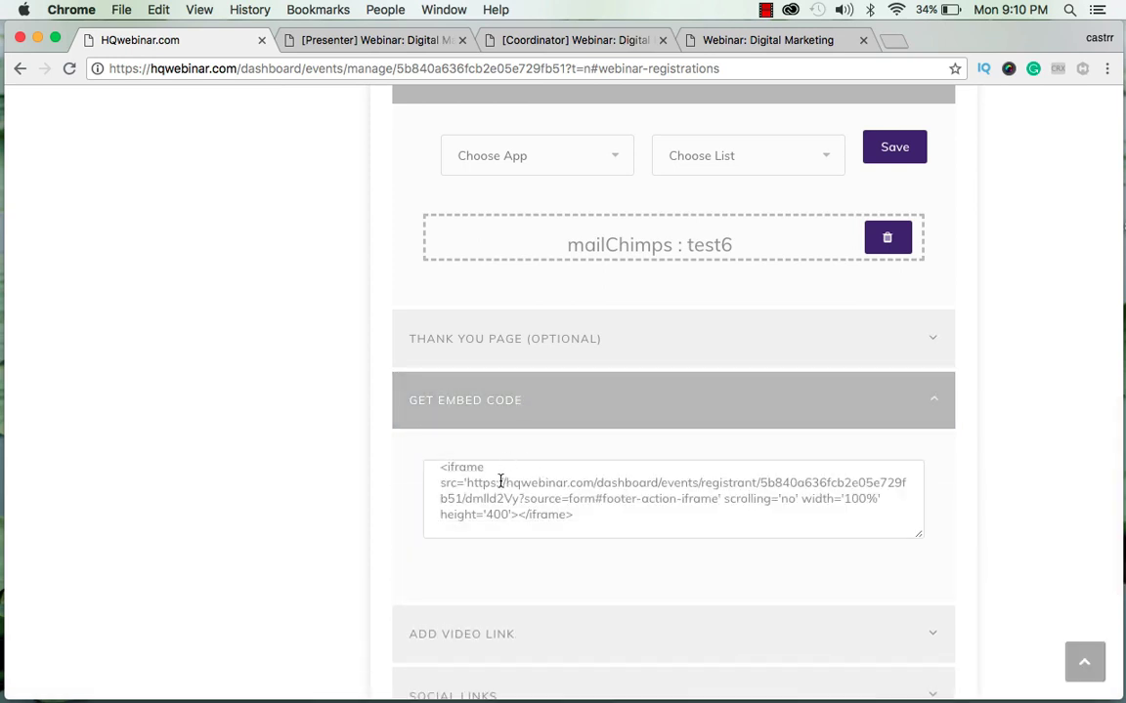
pyautogui.click(500, 481)
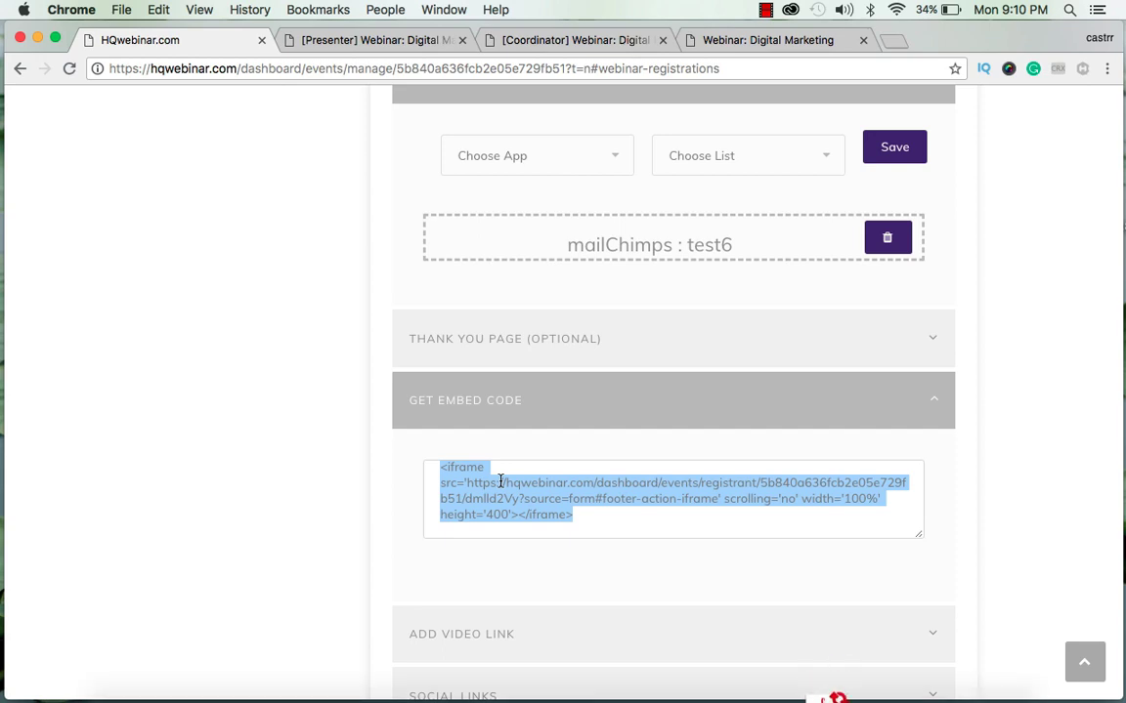
# Expand Add Video Link, examine the YouTube URL and the two size fields, and collapse it again
pyautogui.scroll(-1, 887, 512)
pyautogui.scroll(-3, 888, 512)
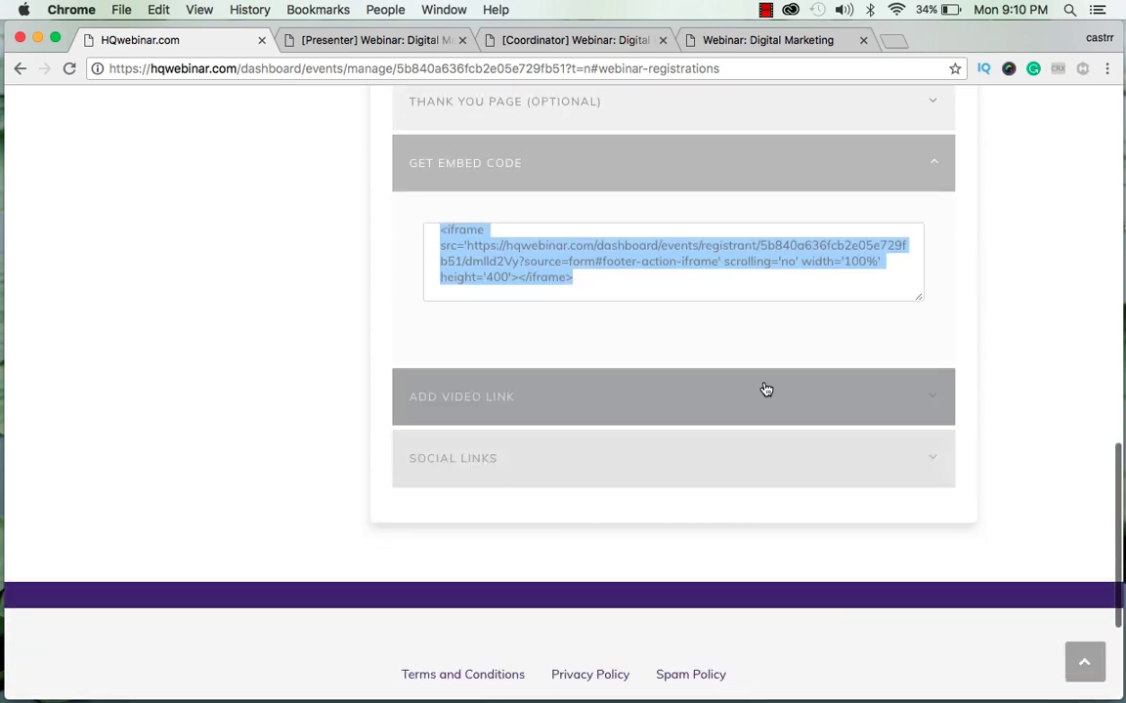
pyautogui.click(760, 387)
pyautogui.scroll(-5, 659, 454)
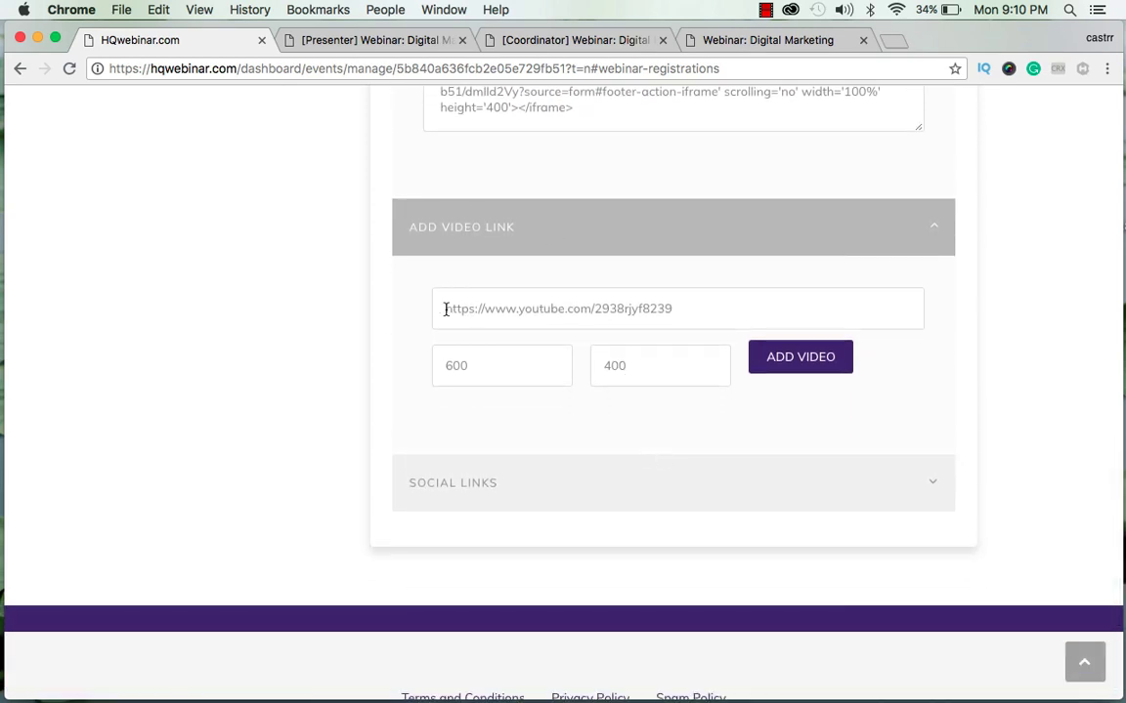
pyautogui.moveTo(445, 310); pyautogui.dragTo(747, 313)
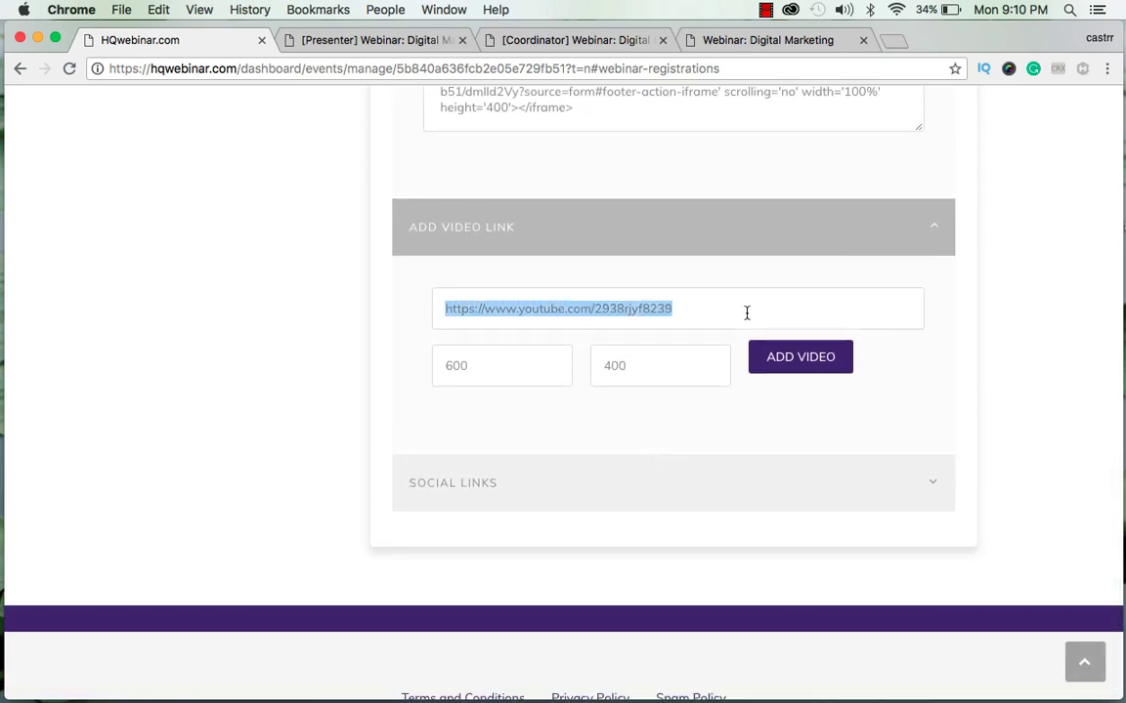
pyautogui.click(473, 370)
pyautogui.doubleClick(474, 370)
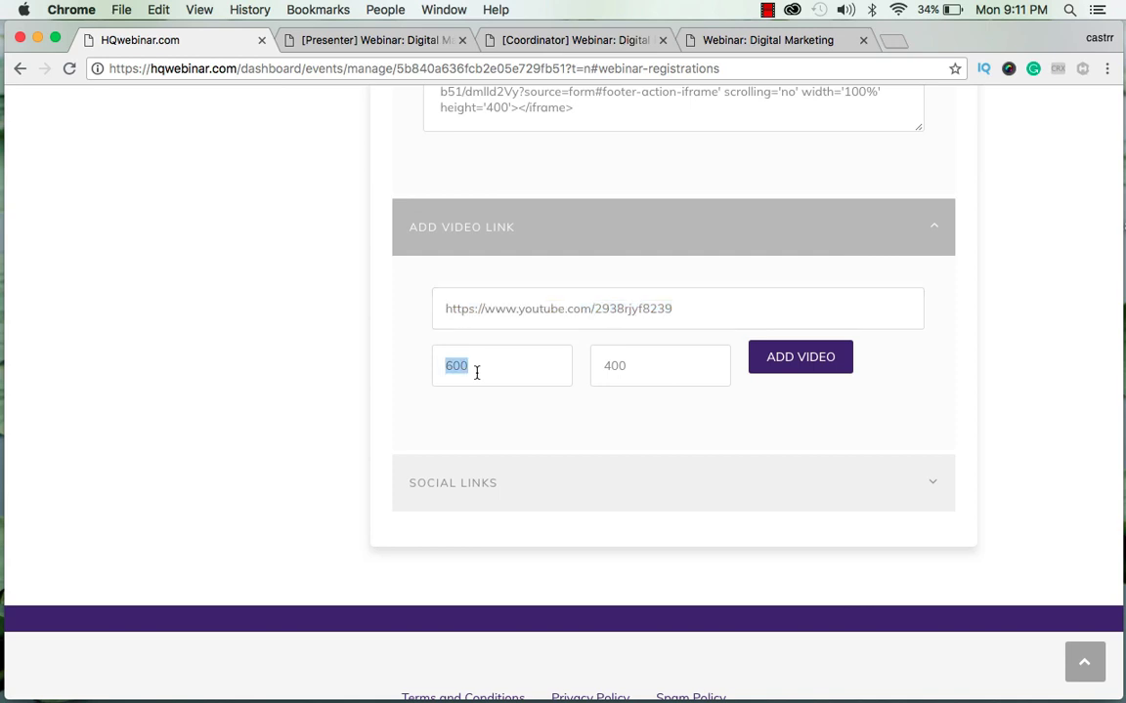
pyautogui.doubleClick(620, 372)
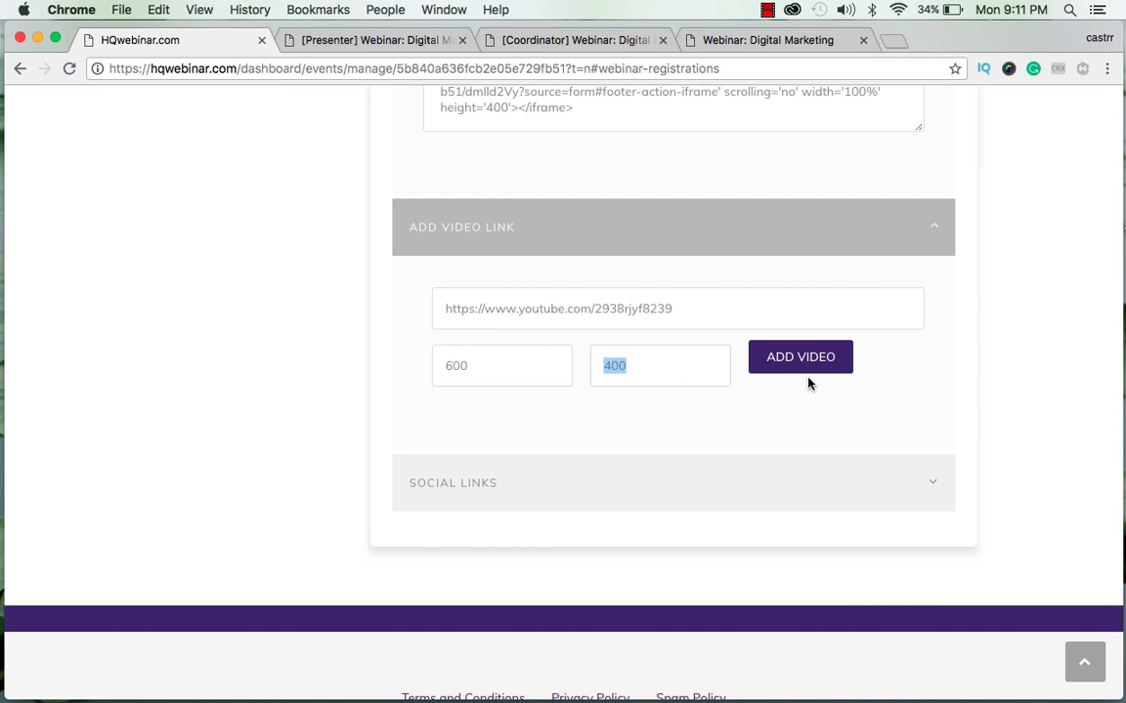
pyautogui.click(935, 228)
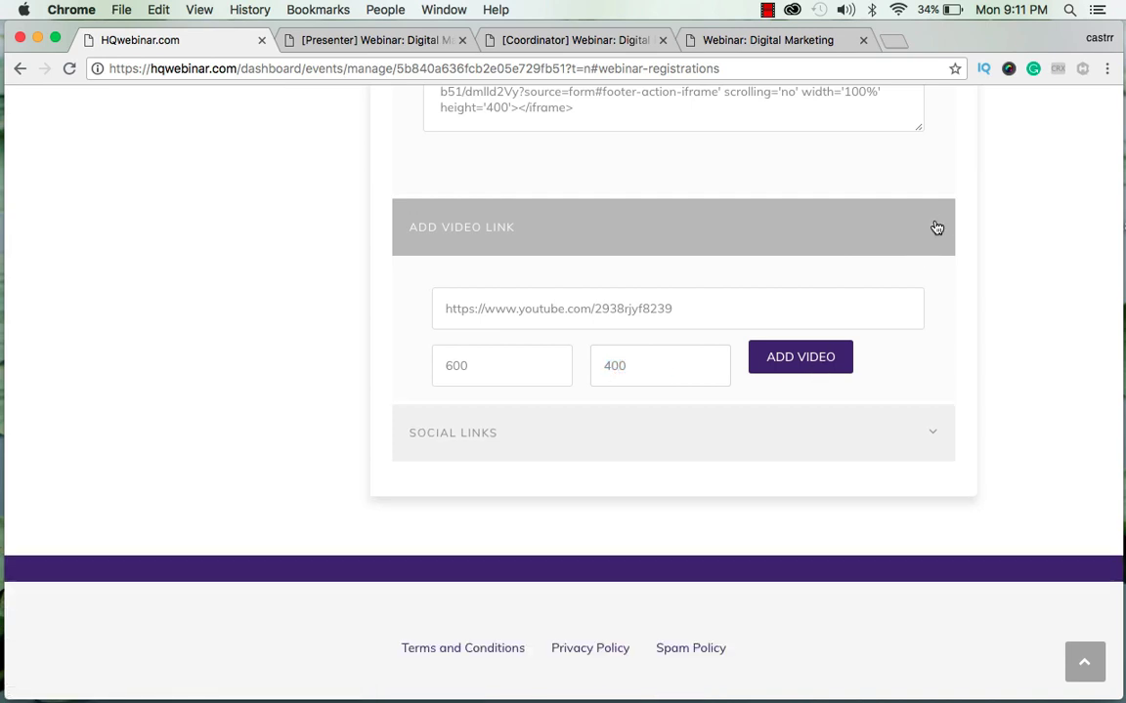
# Expand Social Links and look over the Twitter, Facebook and Linked In link fields
pyautogui.click(903, 294)
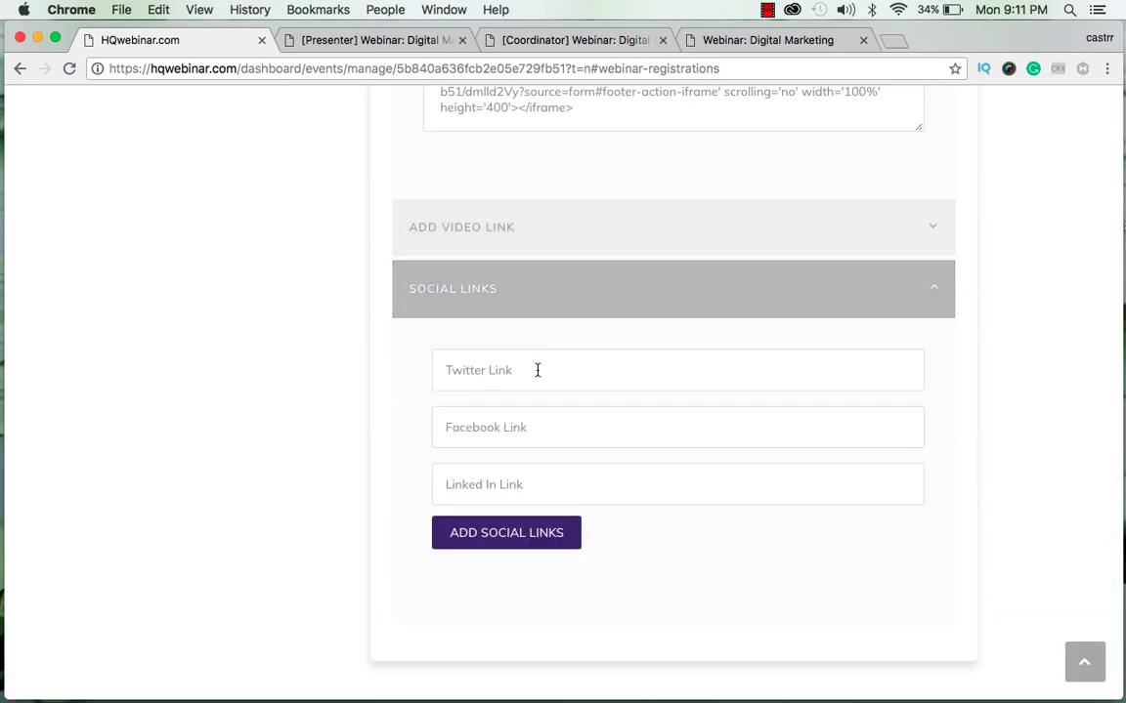
pyautogui.click(530, 436)
pyautogui.scroll(-1, 1012, 515)
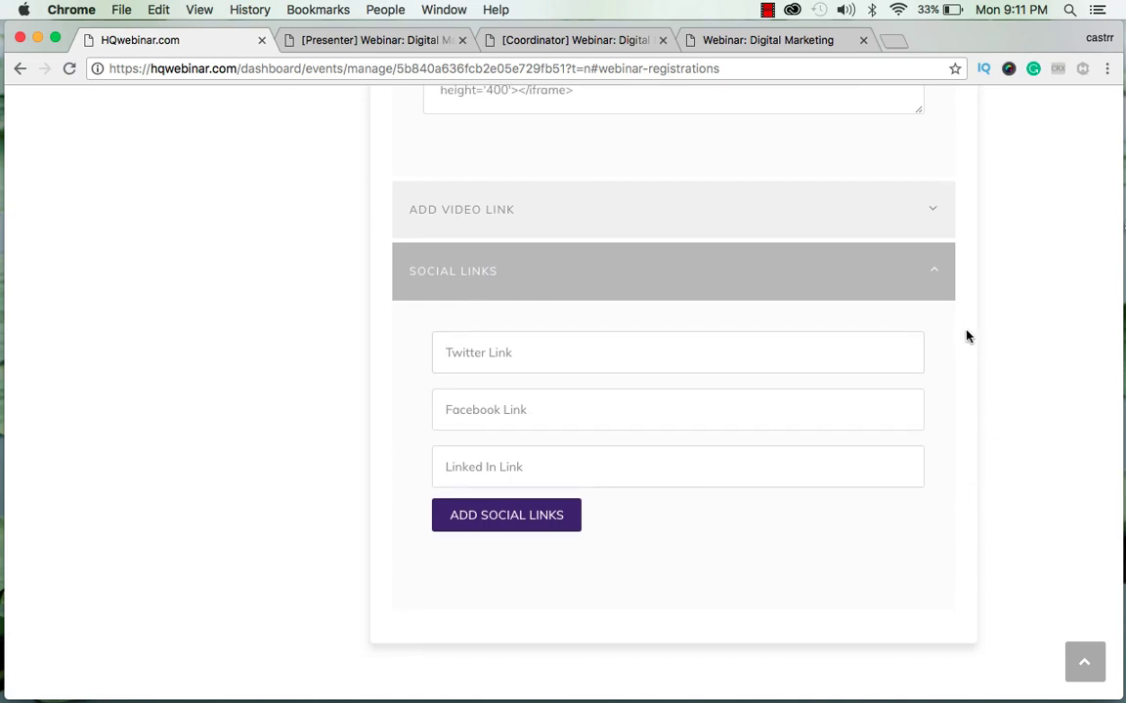
# Open the Resources section, start adding a webinar resource and view the available types of material
pyautogui.scroll(10, 1050, 349)
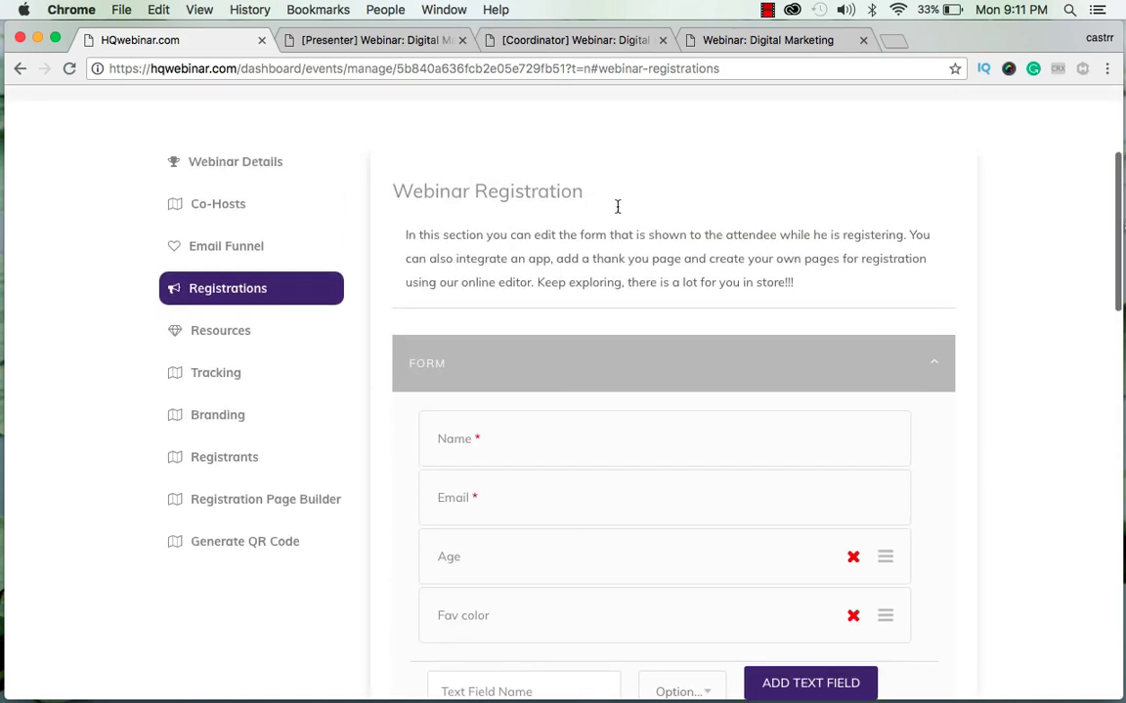
pyautogui.click(207, 329)
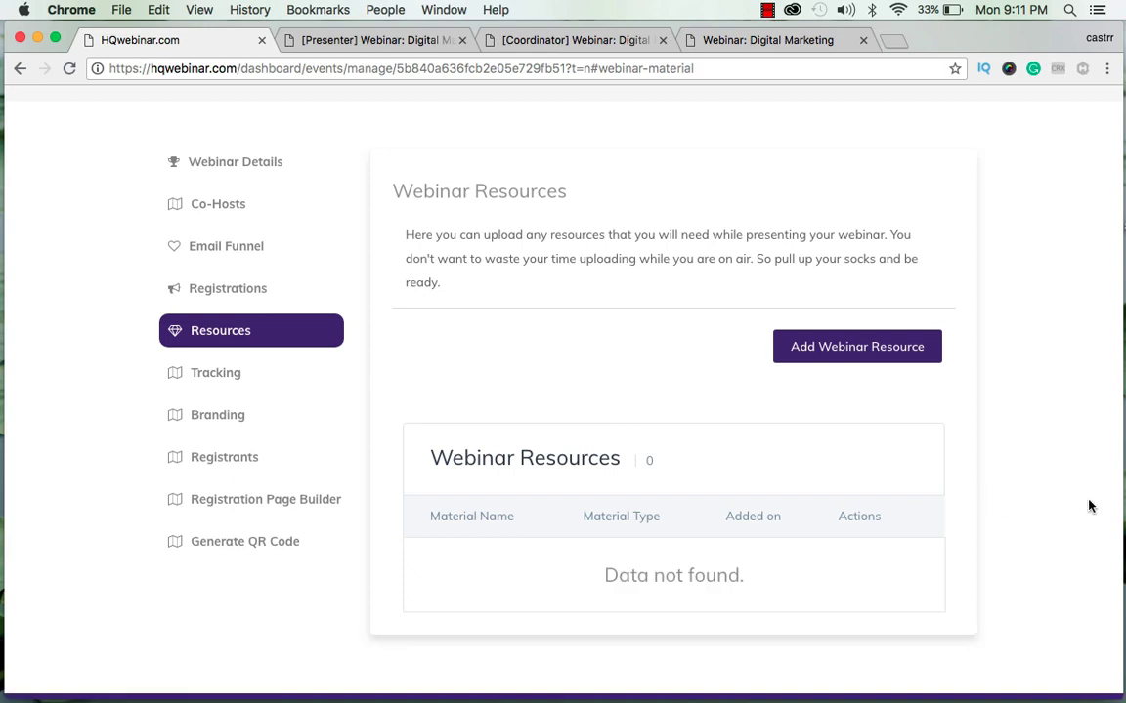
pyautogui.click(800, 363)
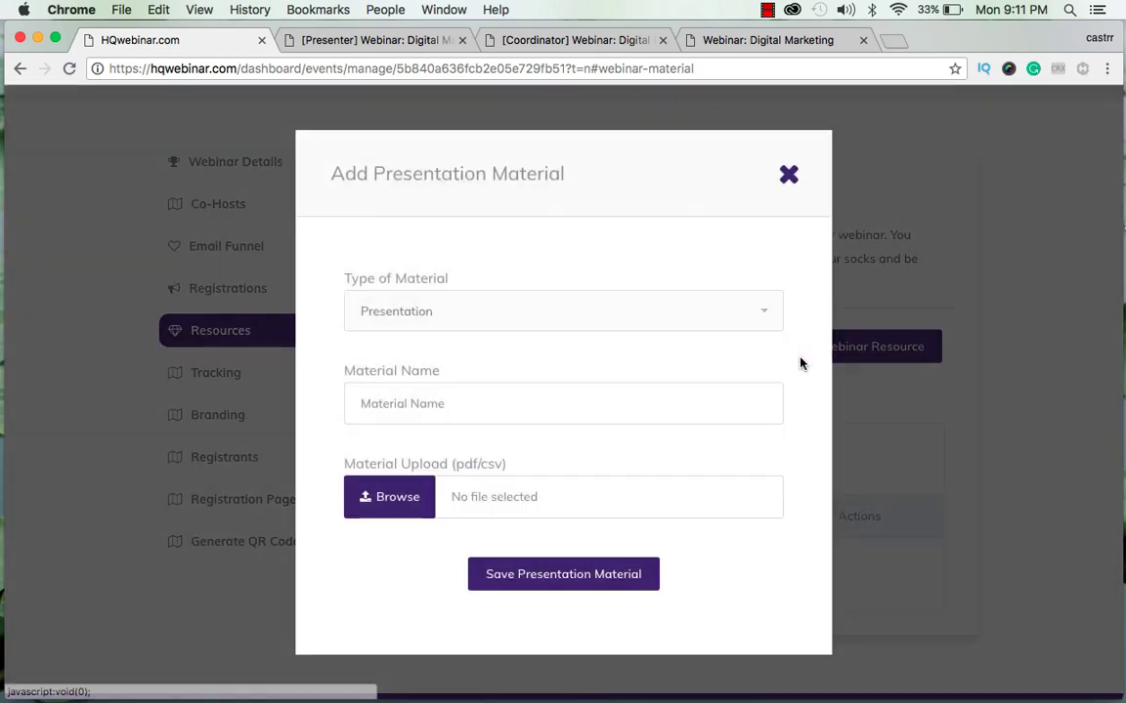
pyautogui.click(614, 323)
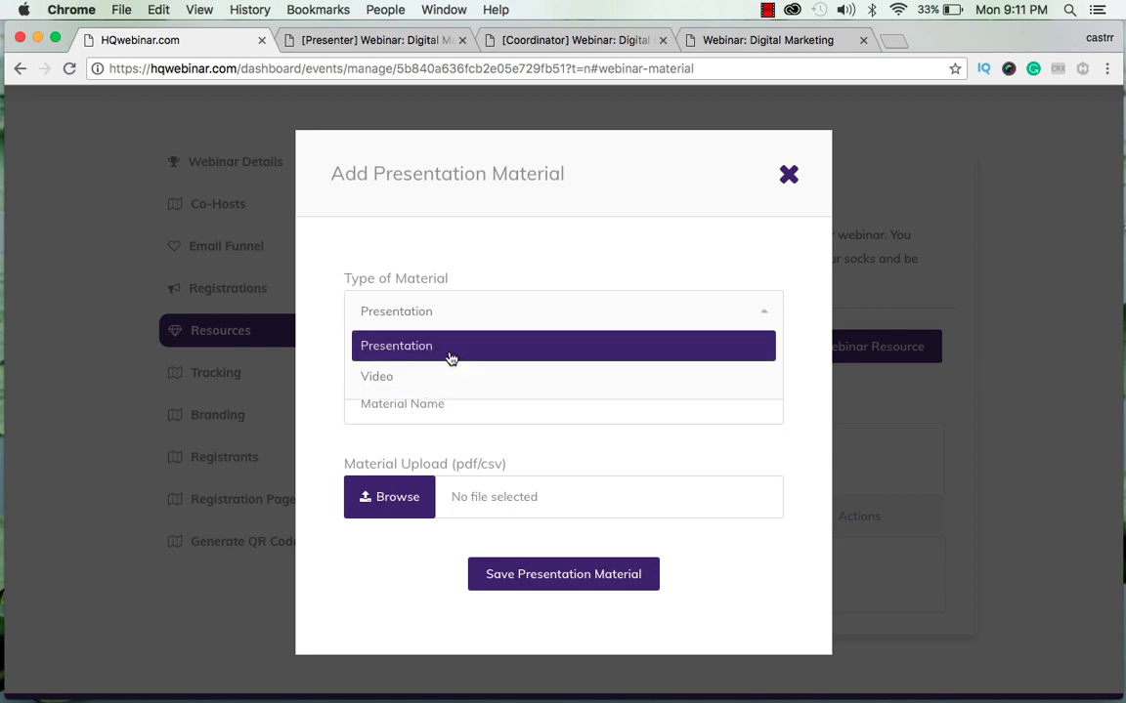
pyautogui.click(537, 313)
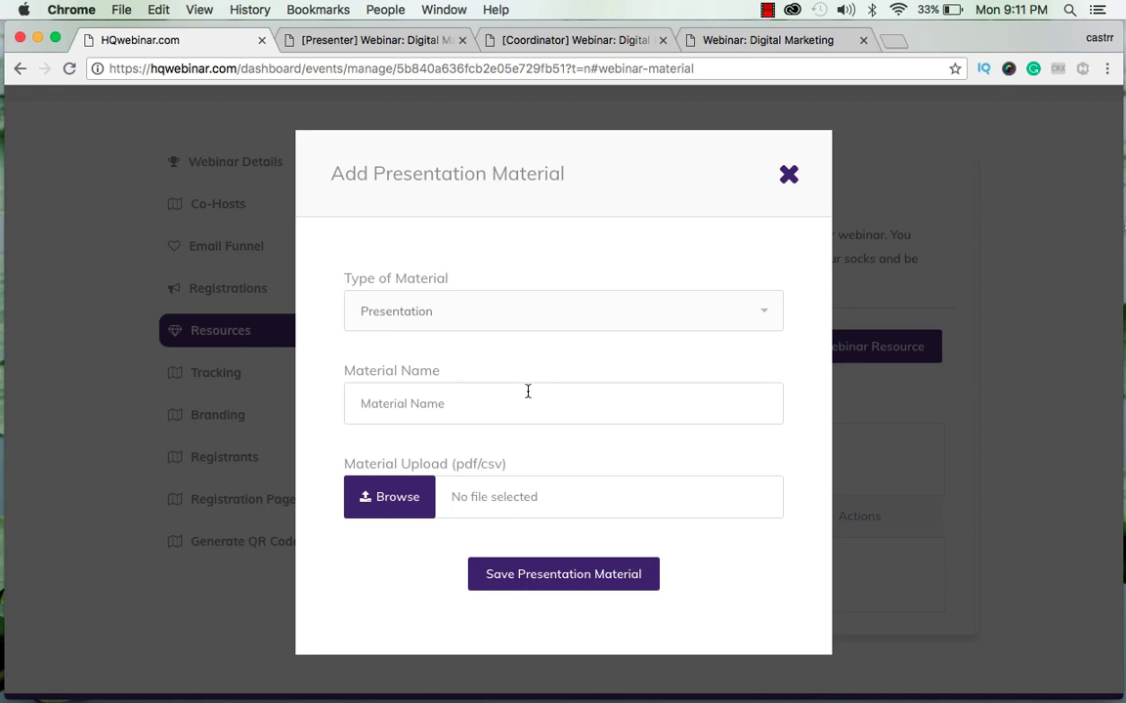
# Open the file chooser for the material upload, cancel it and close the Add Presentation Material form
pyautogui.click(372, 509)
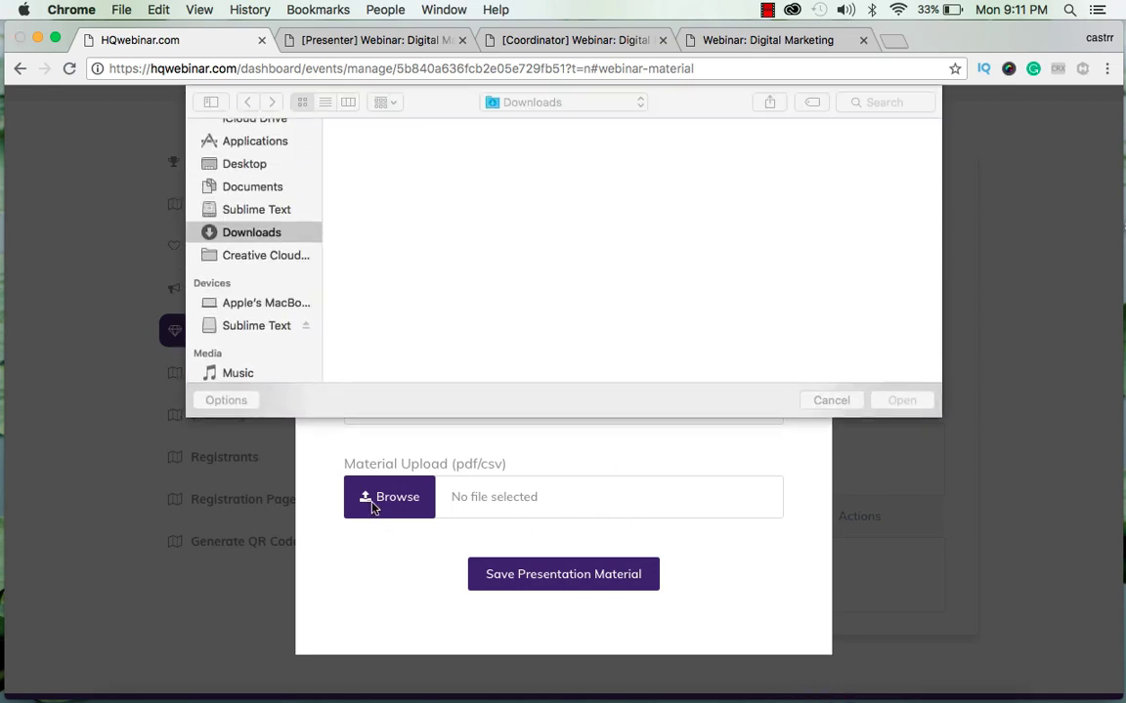
pyautogui.click(829, 400)
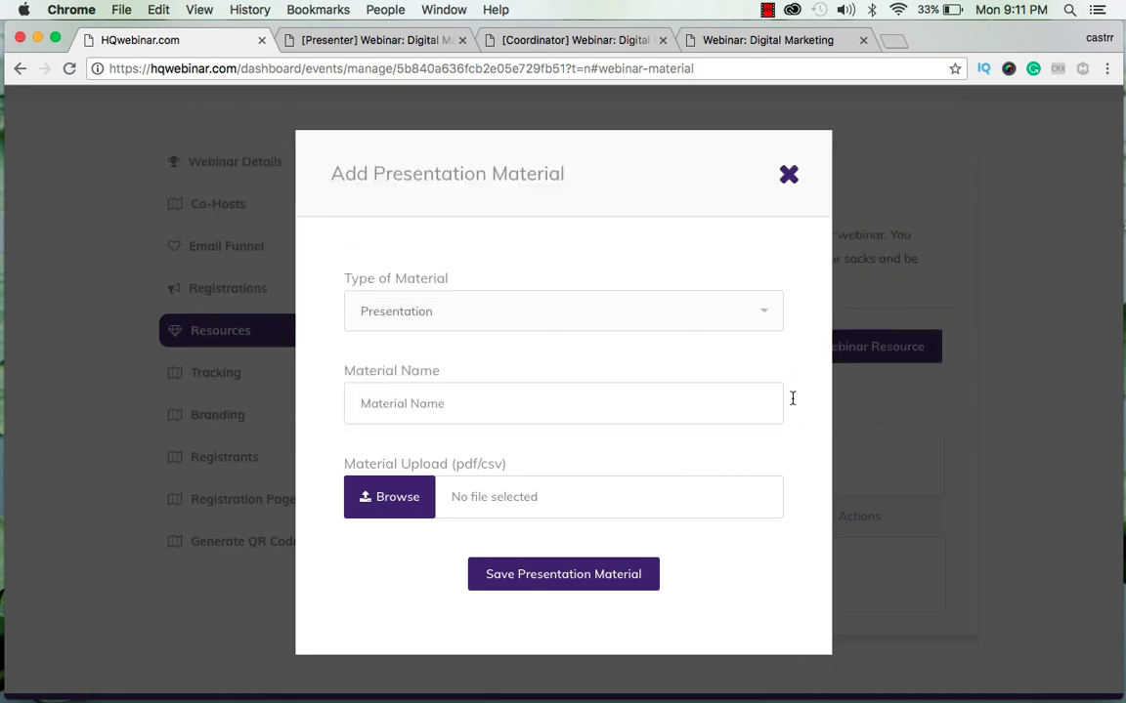
pyautogui.click(787, 173)
# Open the Tracking section and examine the tracking code areas for the registration, thank you and webinar room pages
pyautogui.scroll(-2, 599, 438)
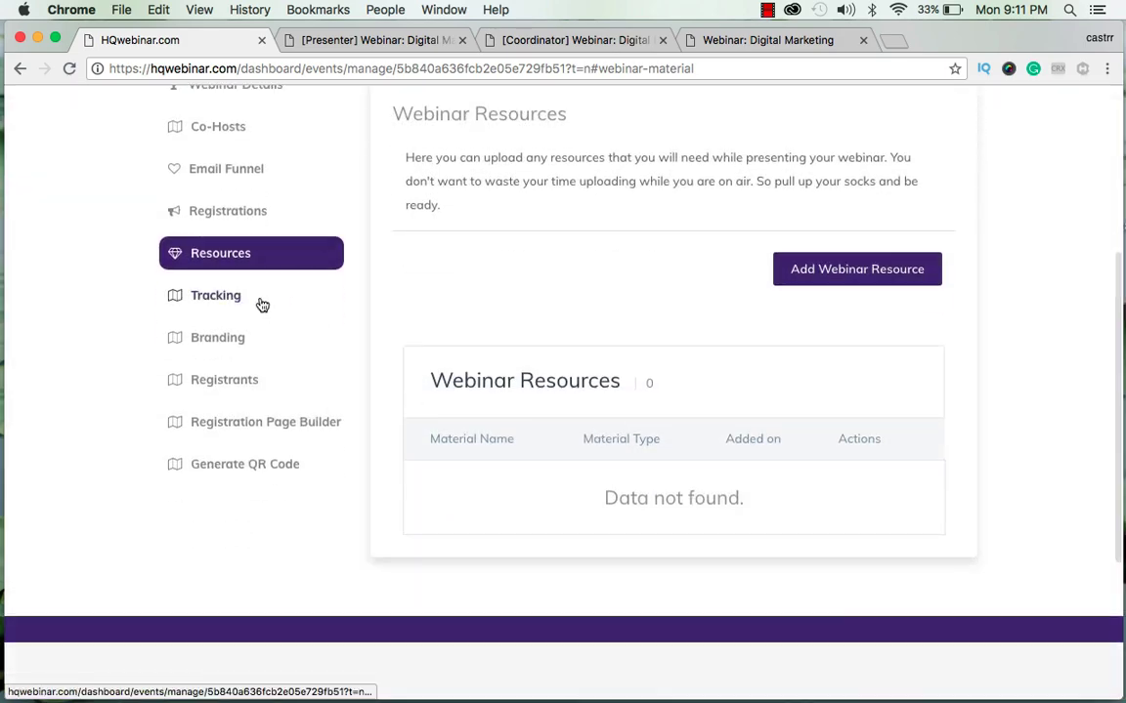
pyautogui.click(207, 296)
pyautogui.scroll(3, 644, 328)
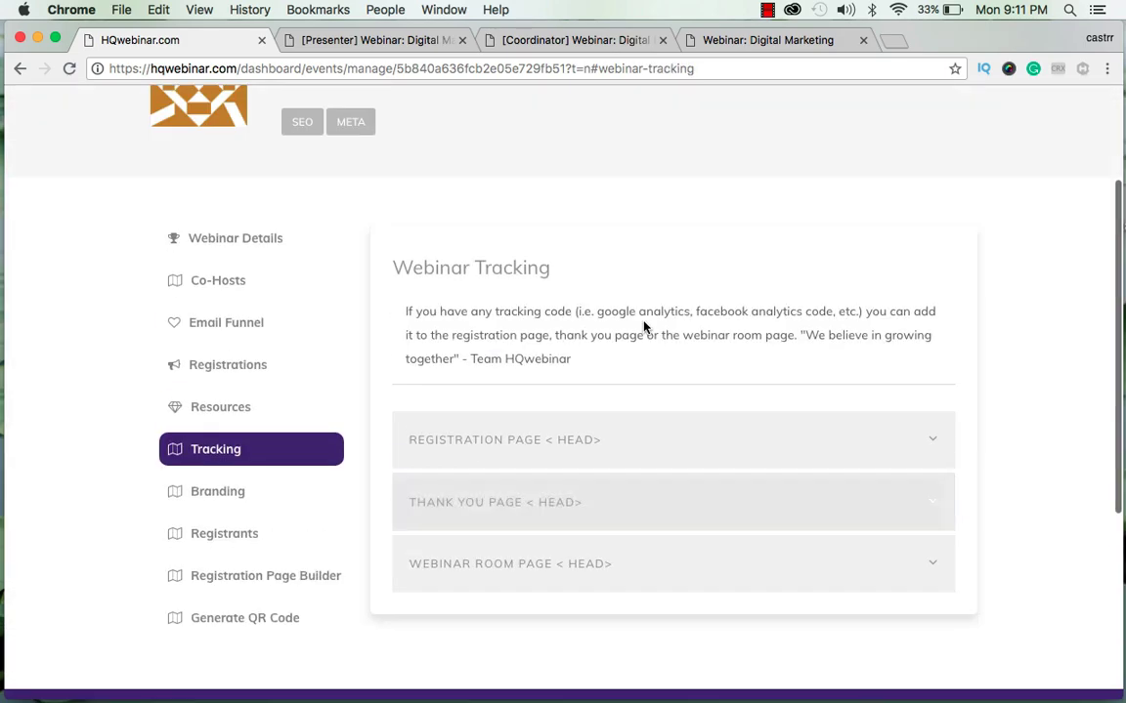
pyautogui.scroll(-2, 423, 268)
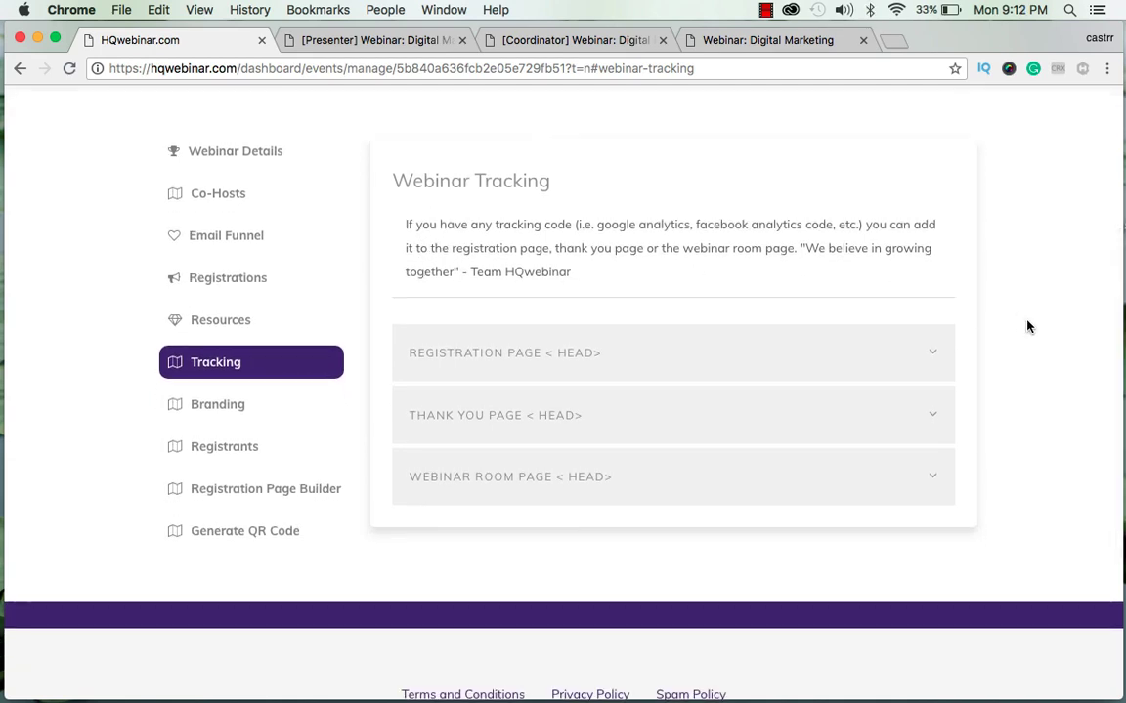
# Expand the registration page tracking area, examine its code field and collapse it again
pyautogui.click(541, 349)
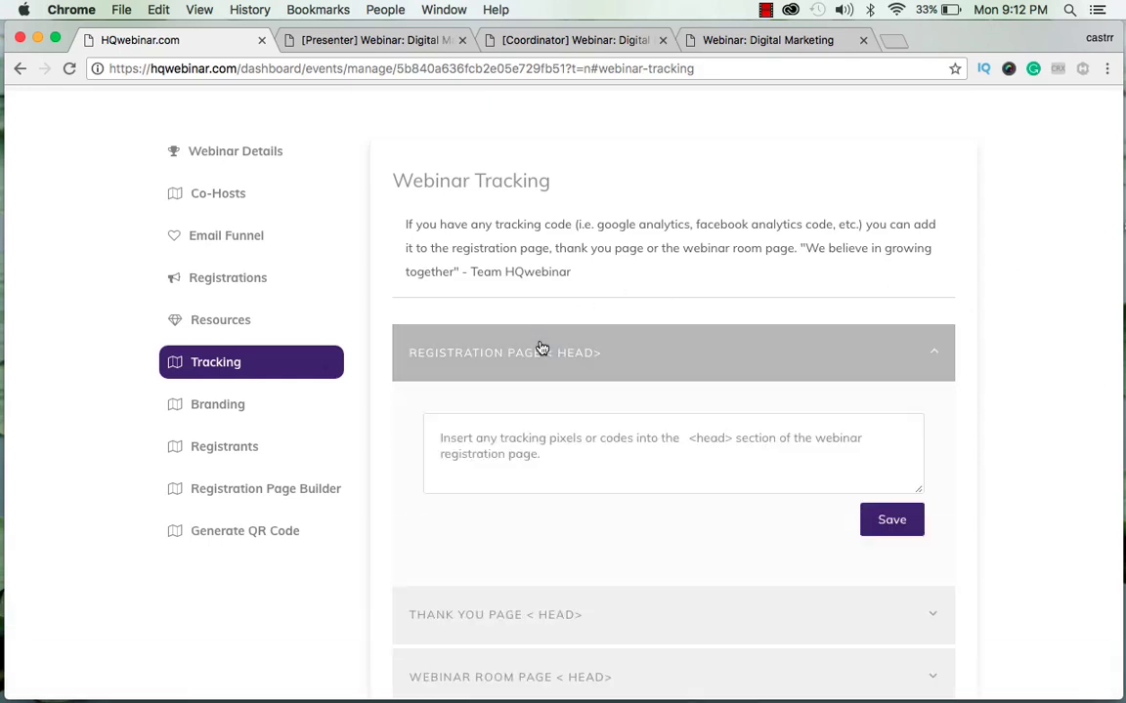
pyautogui.scroll(-2, 1067, 390)
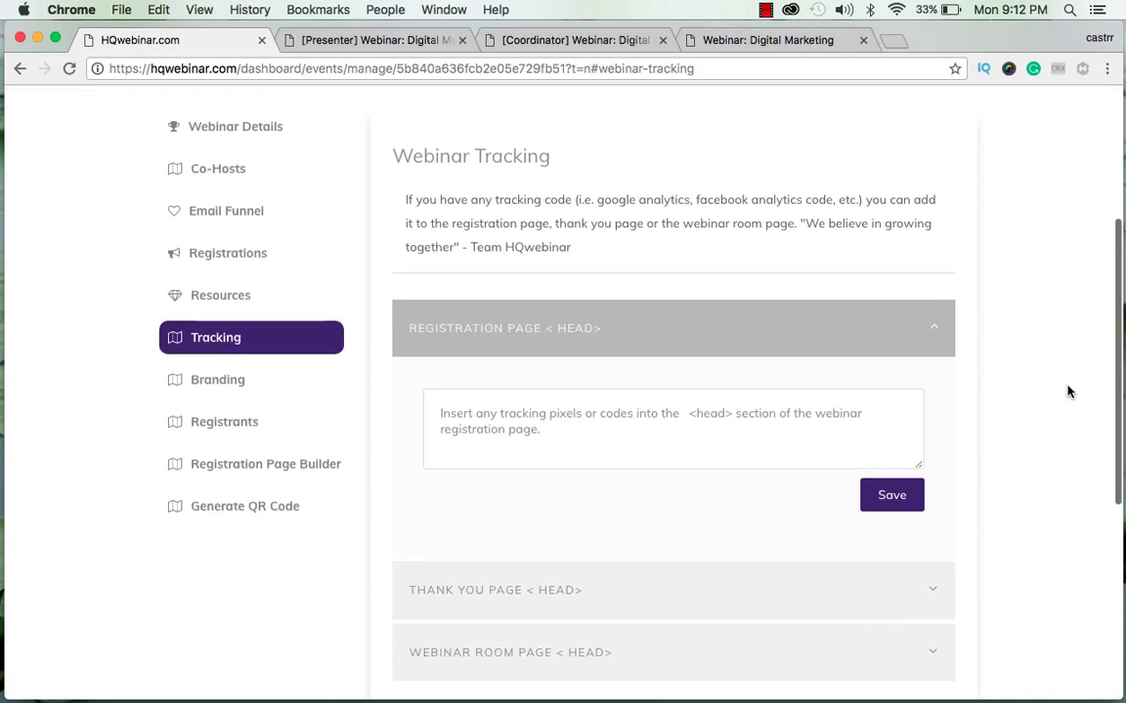
pyautogui.click(631, 426)
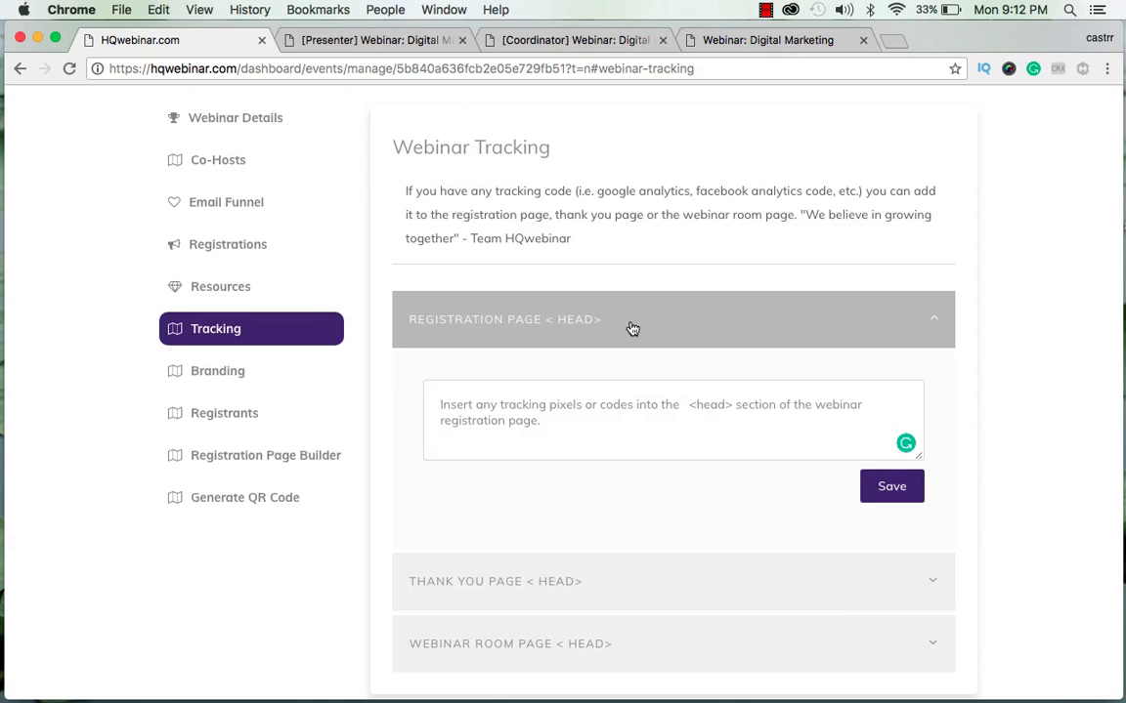
pyautogui.click(471, 322)
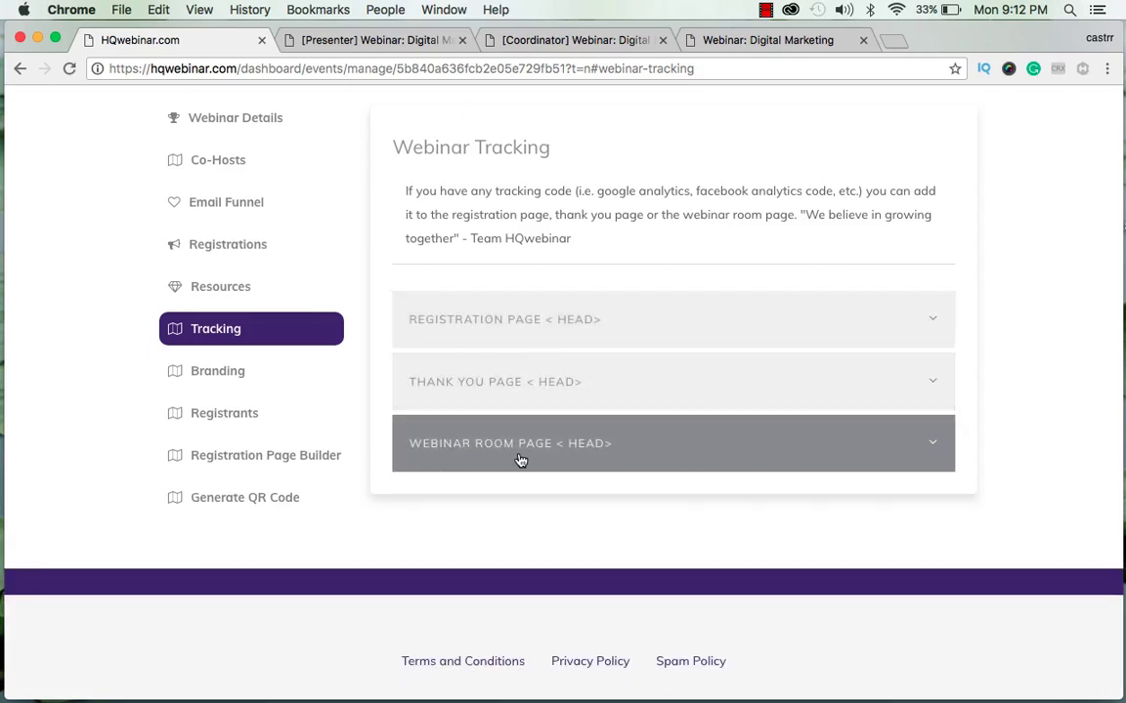
# In the Branding section, try the color scheme #f7f7f7 and settle on the red #b33d3d
pyautogui.click(206, 377)
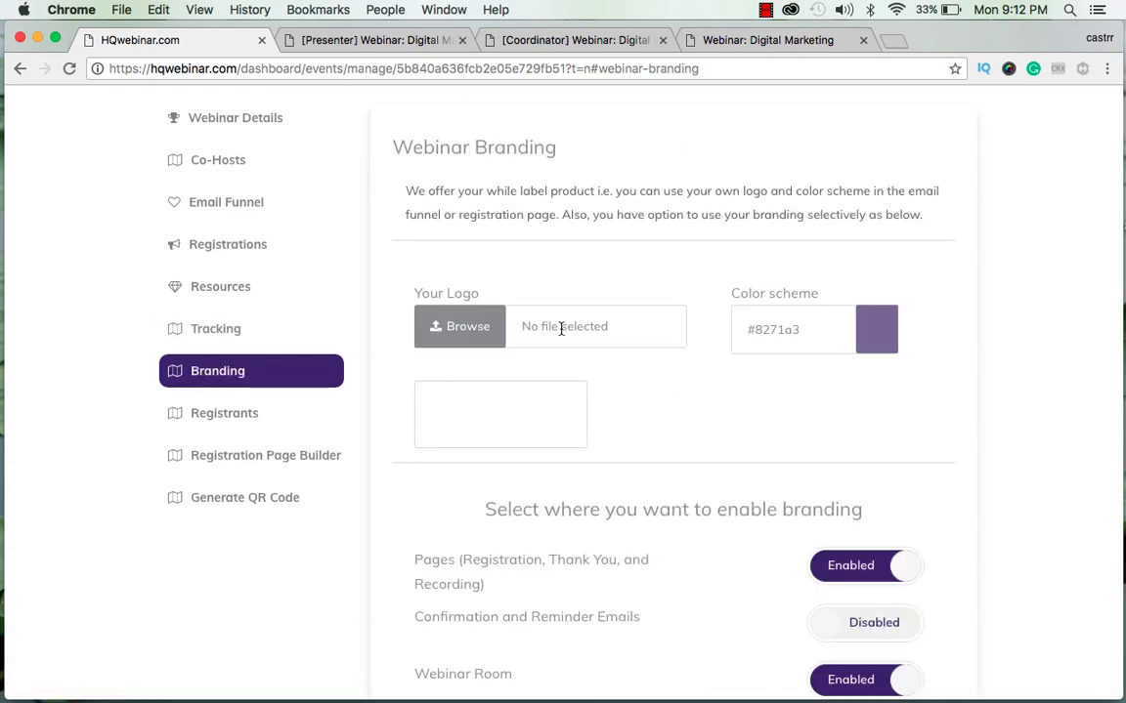
pyautogui.scroll(2, 561, 330)
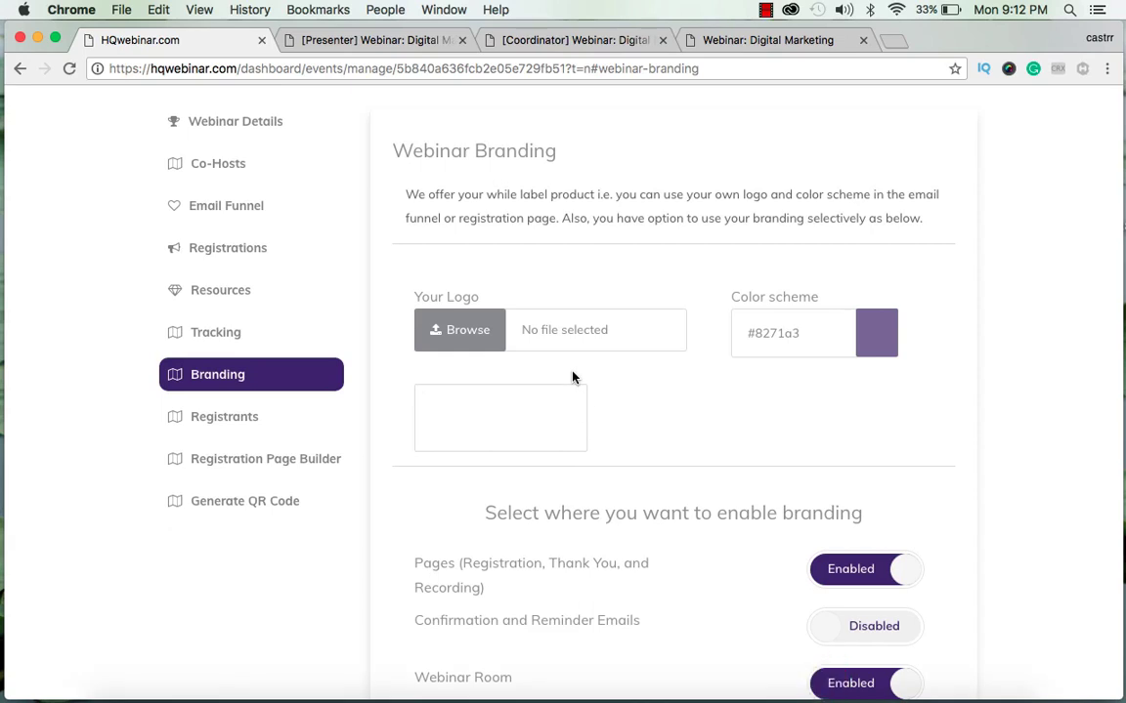
pyautogui.doubleClick(779, 333)
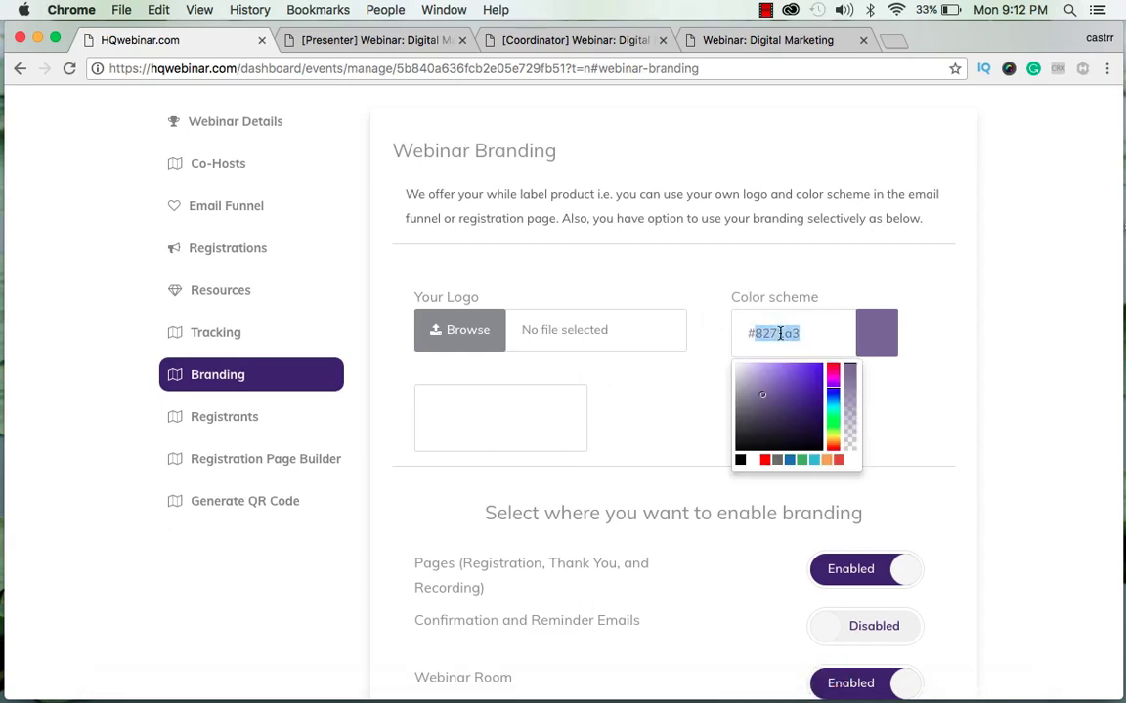
pyautogui.press('BackSpace')
pyautogui.write('f7f7f7')
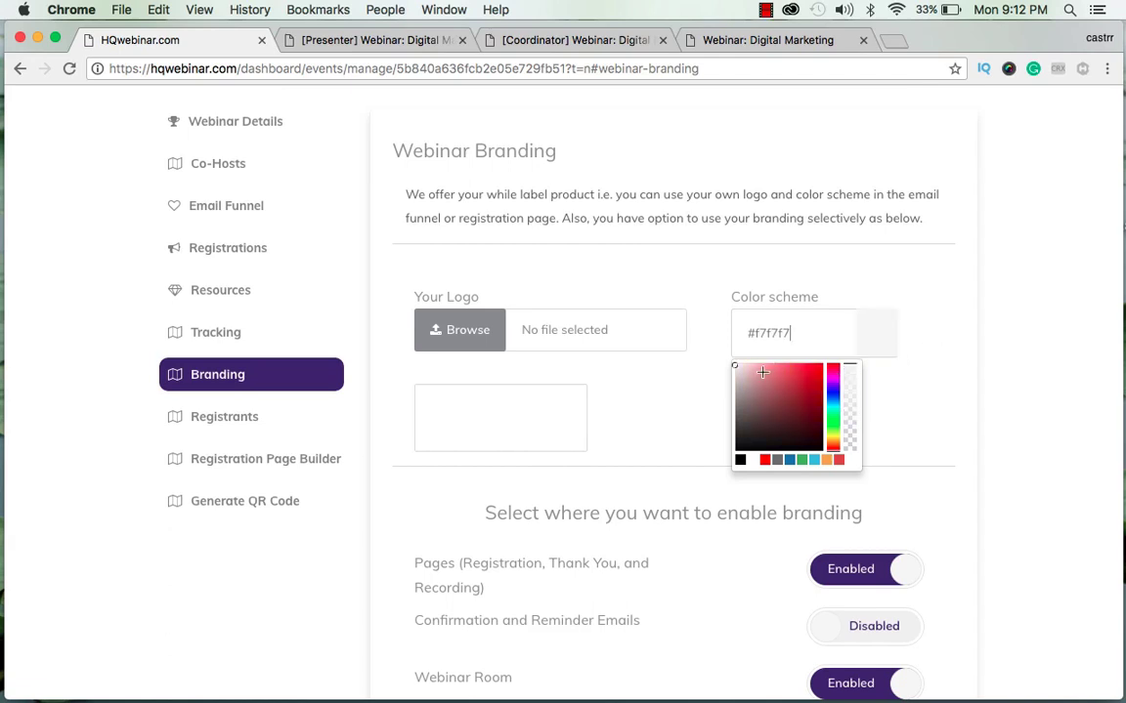
pyautogui.moveTo(739, 368); pyautogui.dragTo(793, 391)
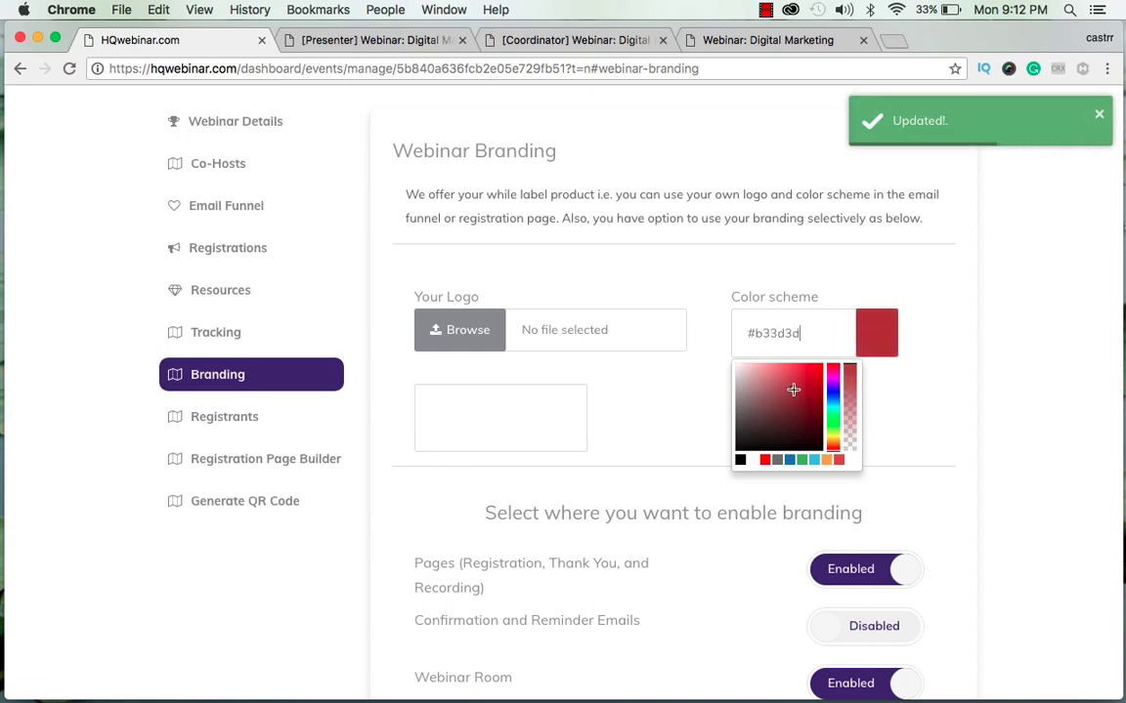
pyautogui.click(905, 363)
# Review where branding is enabled across the webinar pages, confirmation and reminder emails, and webinar room
pyautogui.scroll(-5, 904, 364)
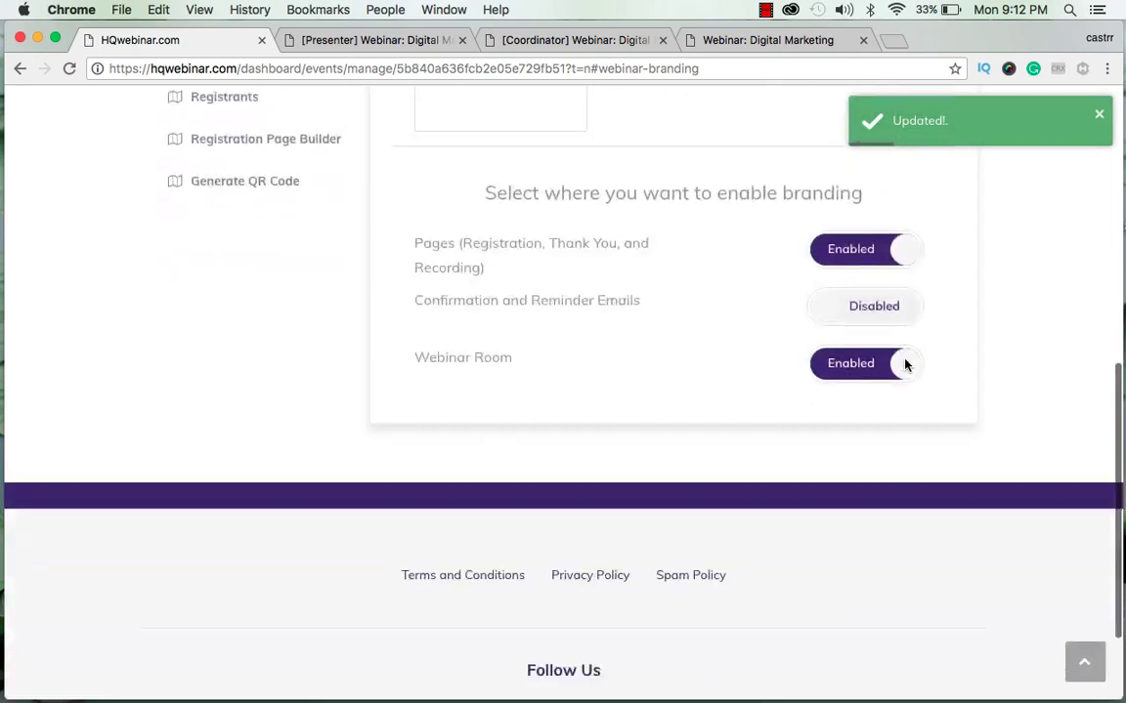
pyautogui.scroll(-1, 905, 364)
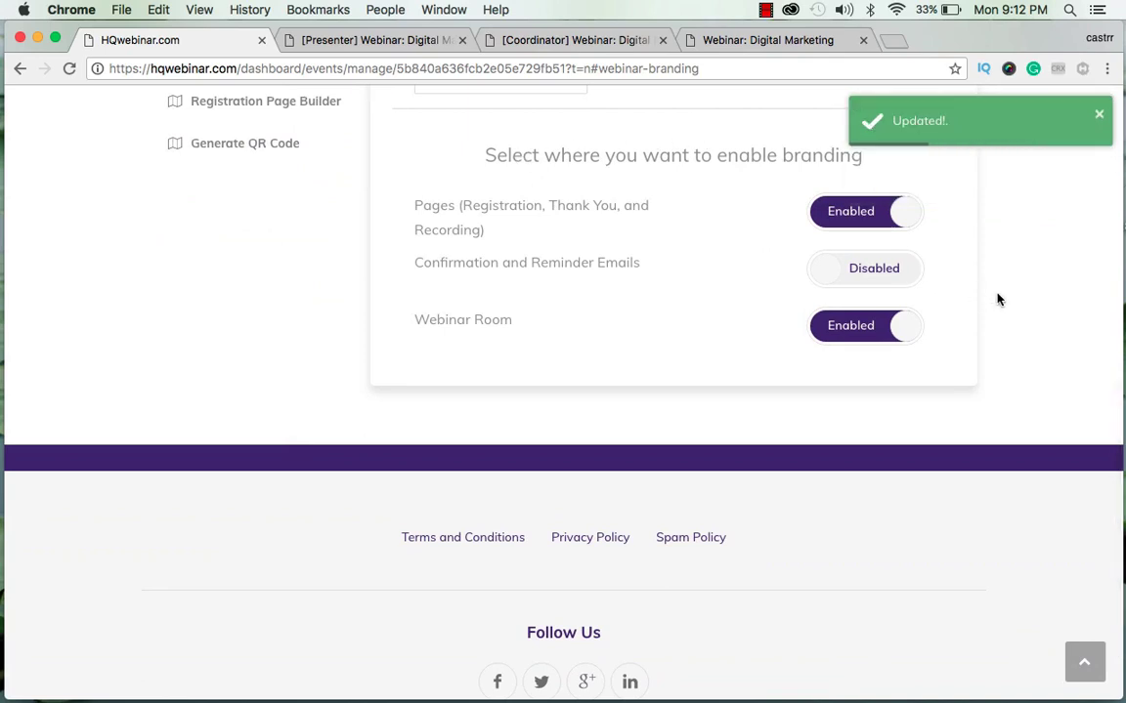
pyautogui.scroll(5, 689, 214)
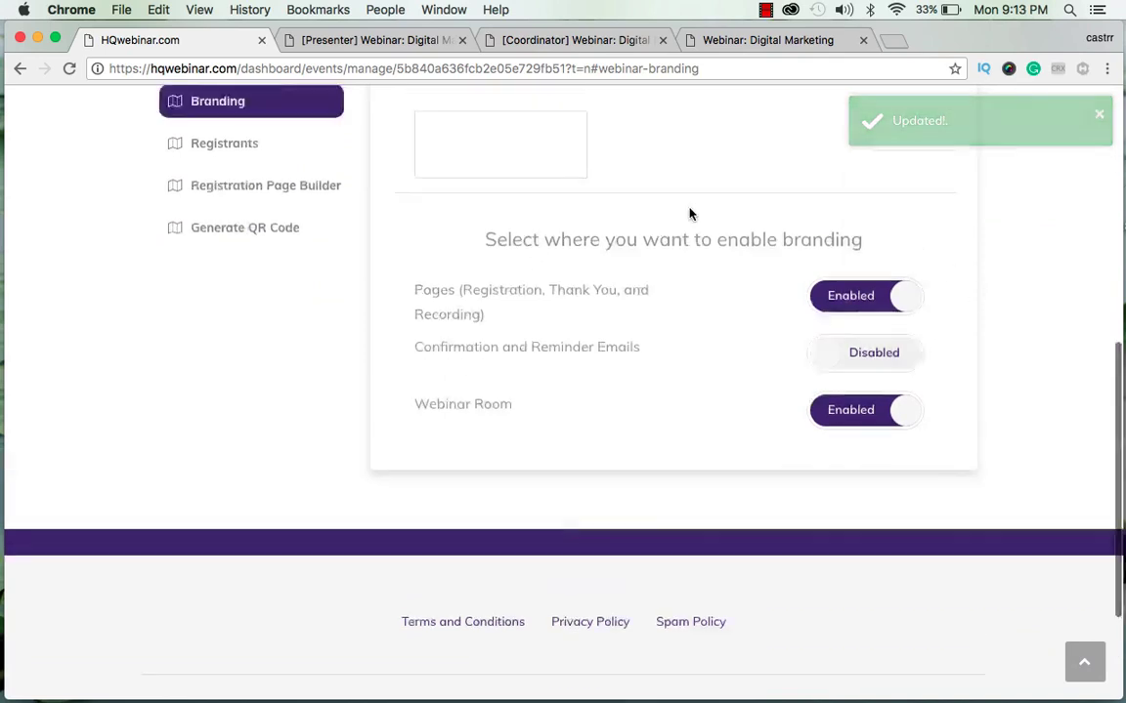
# Open the Registrants section, start a bulk upload and download the sample registrants CSV file
pyautogui.click(227, 381)
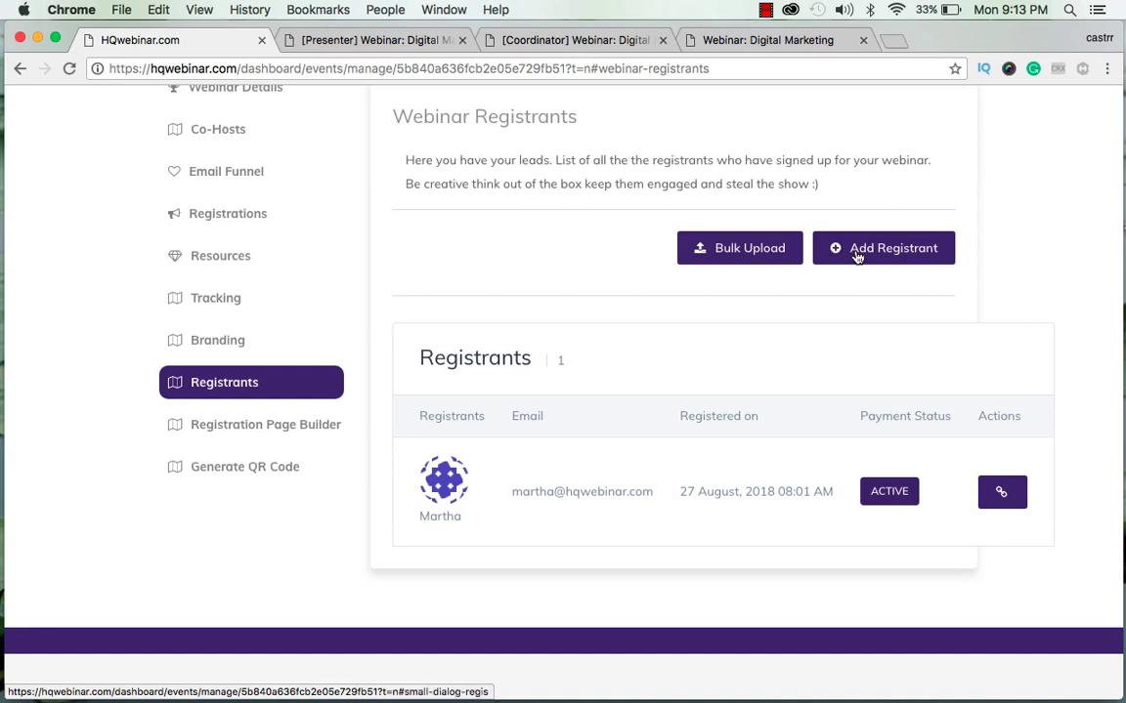
pyautogui.click(747, 256)
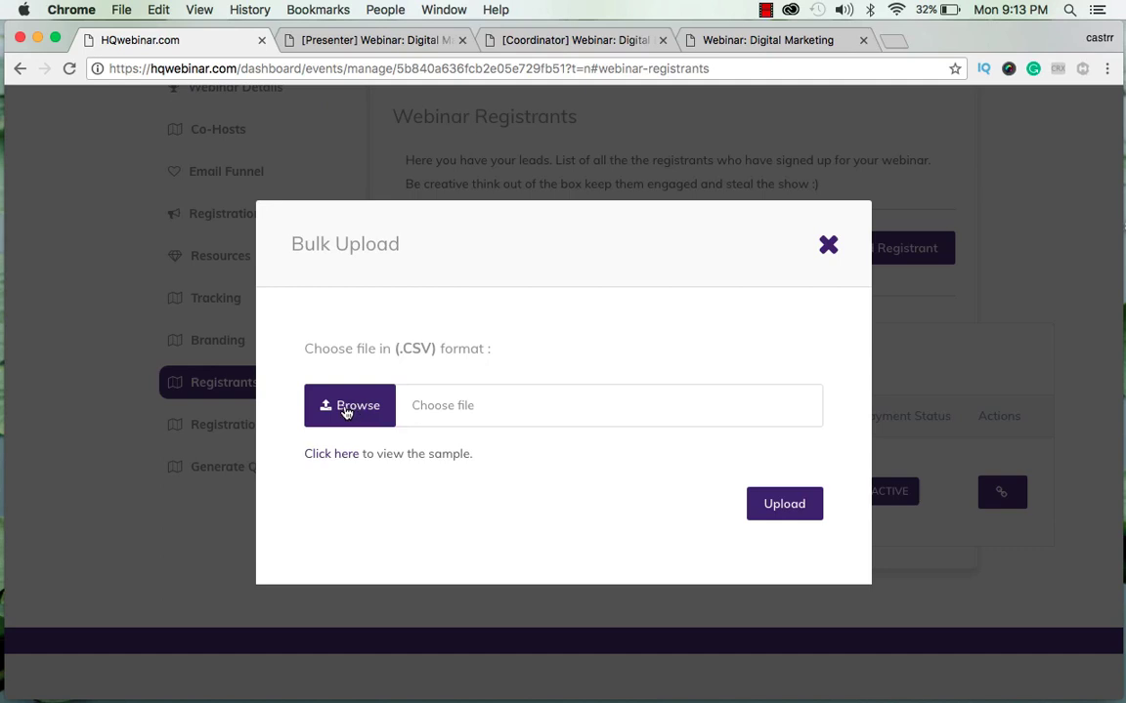
pyautogui.click(322, 454)
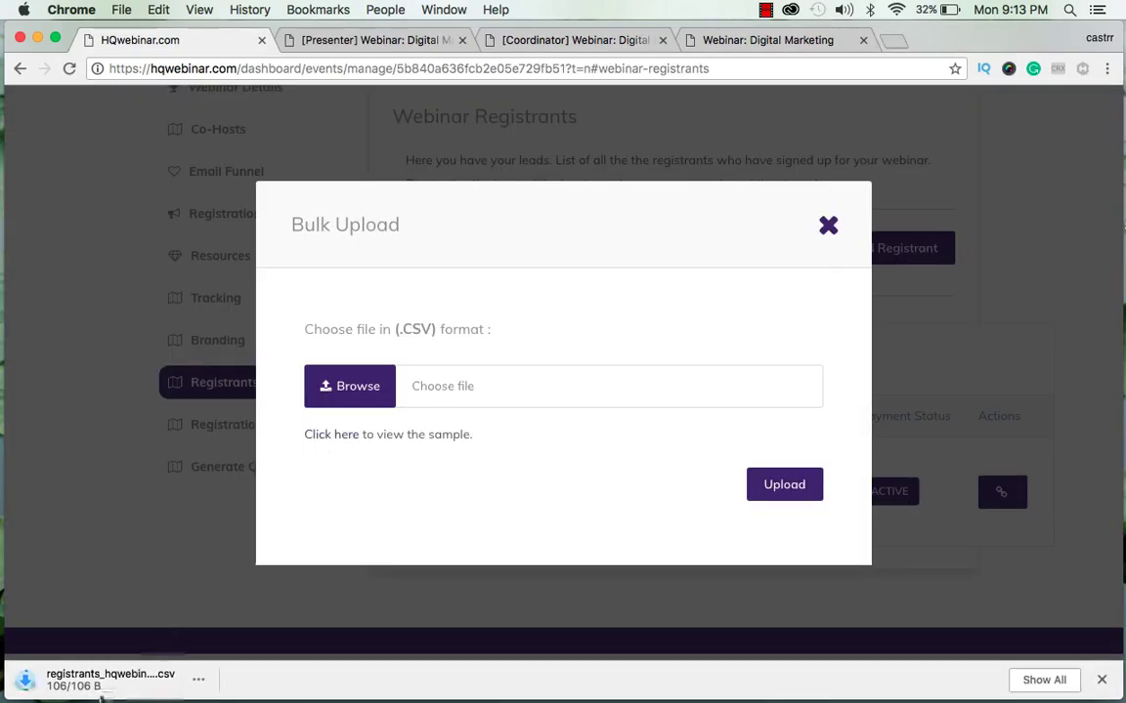
# Examine the sample CSV's First Name, Last Name and Email columns in Excel, and close both the file and the Bulk Upload form
pyautogui.click(69, 684)
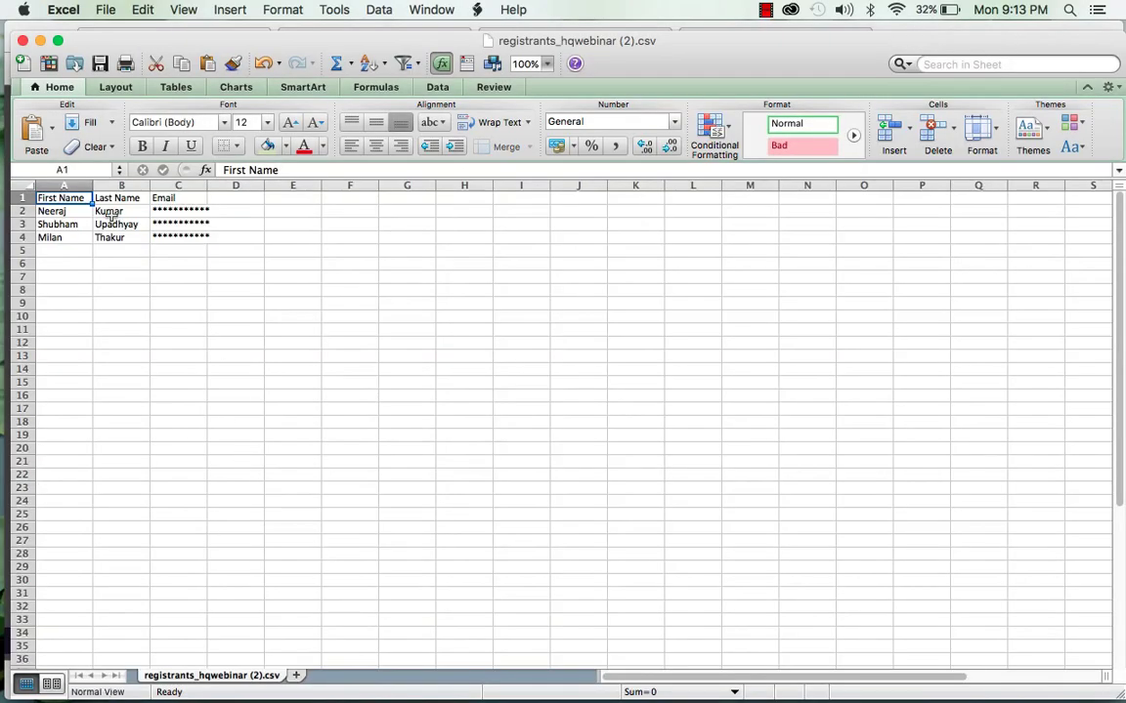
pyautogui.moveTo(59, 195); pyautogui.dragTo(168, 233)
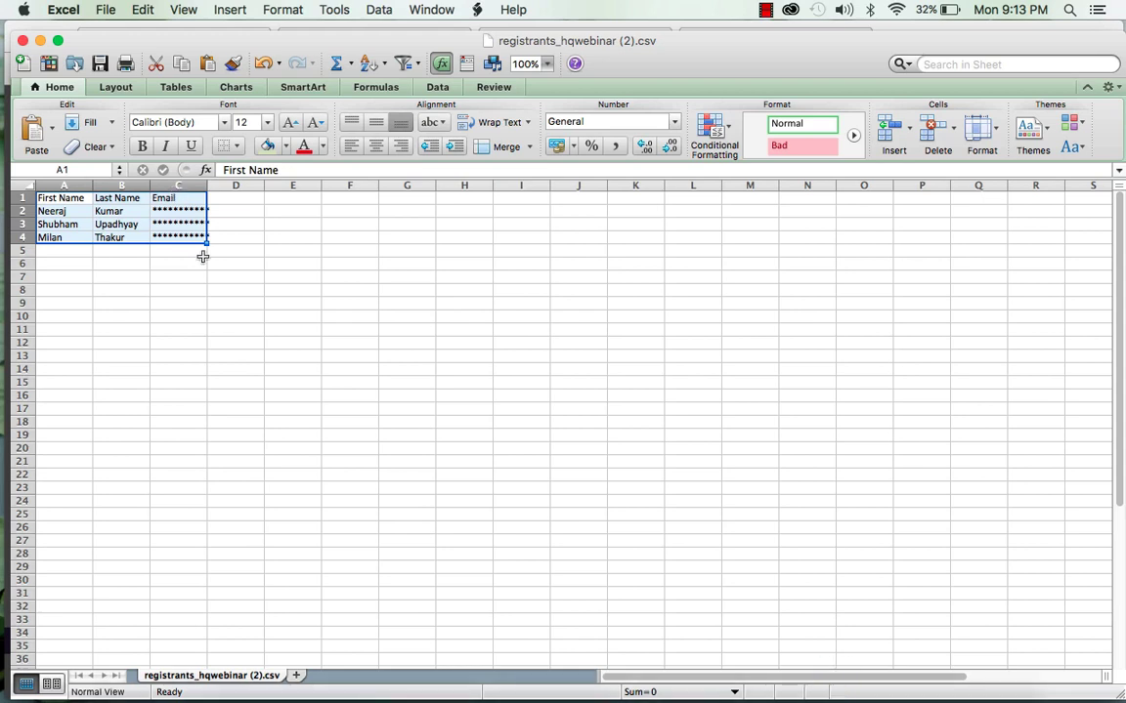
pyautogui.click(19, 41)
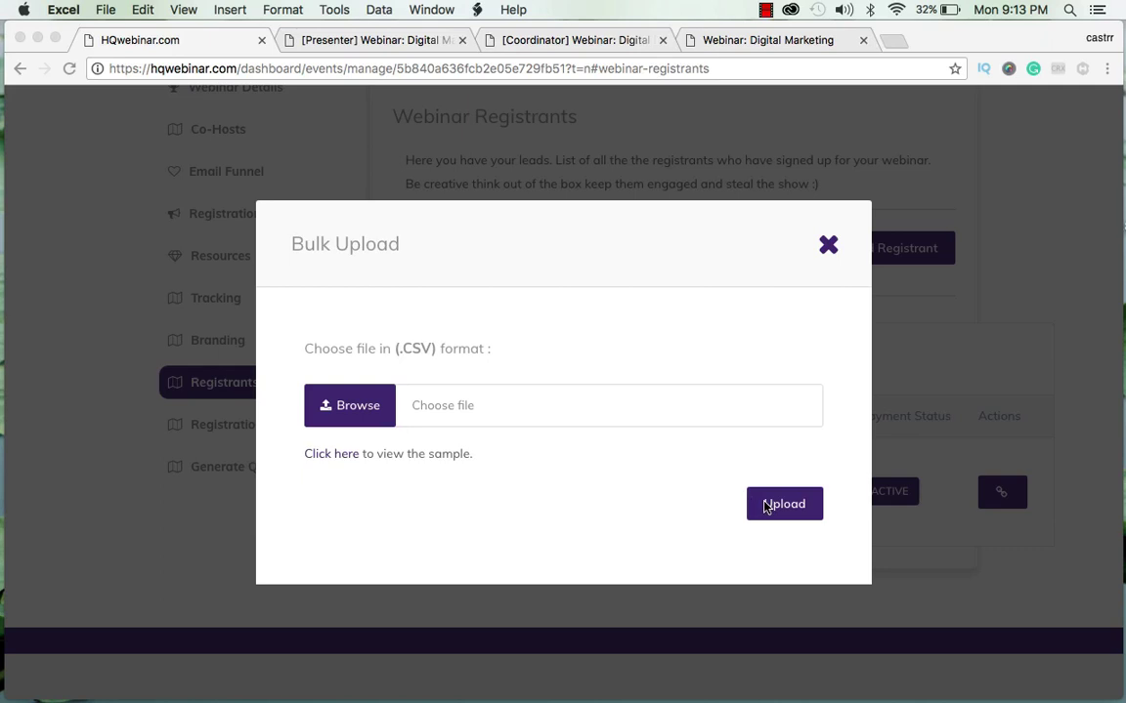
pyautogui.click(828, 245)
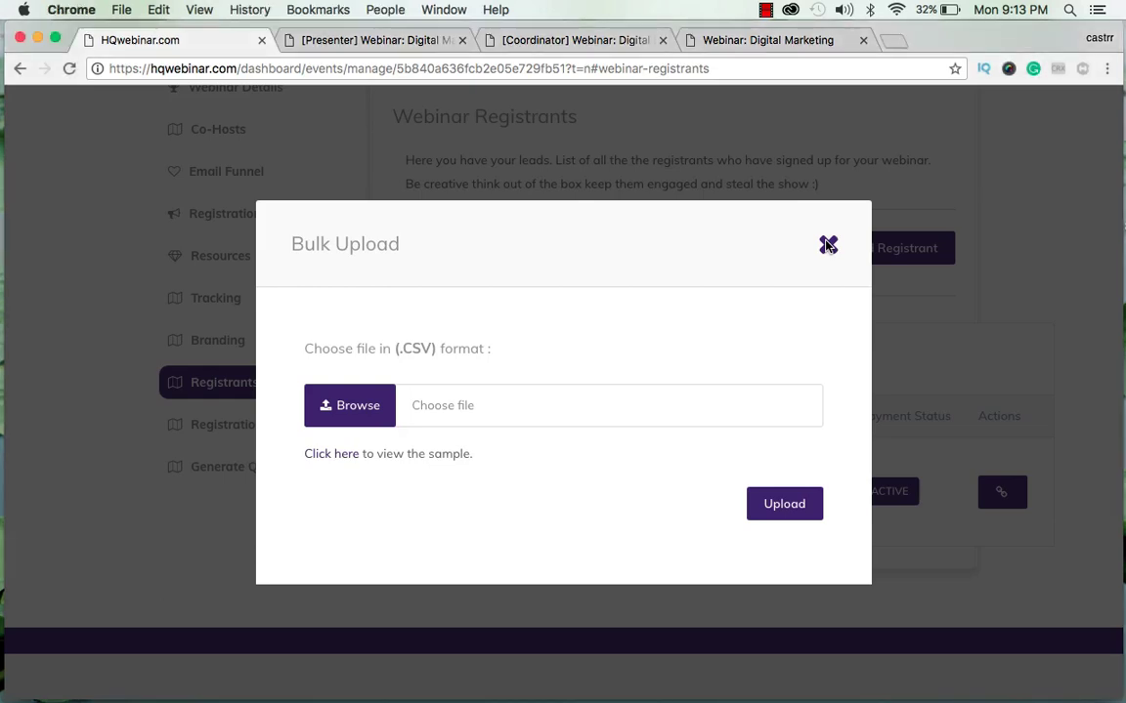
pyautogui.click(830, 246)
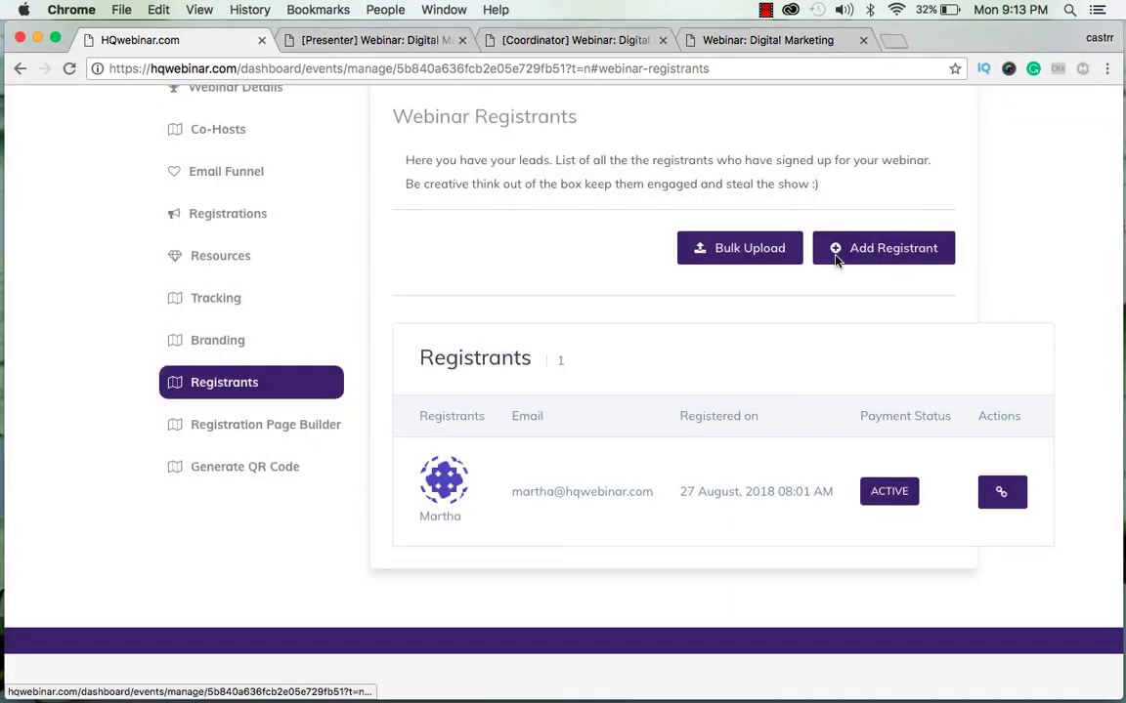
# Open the Registration Page Builder section and look over its editor launch option
pyautogui.click(273, 426)
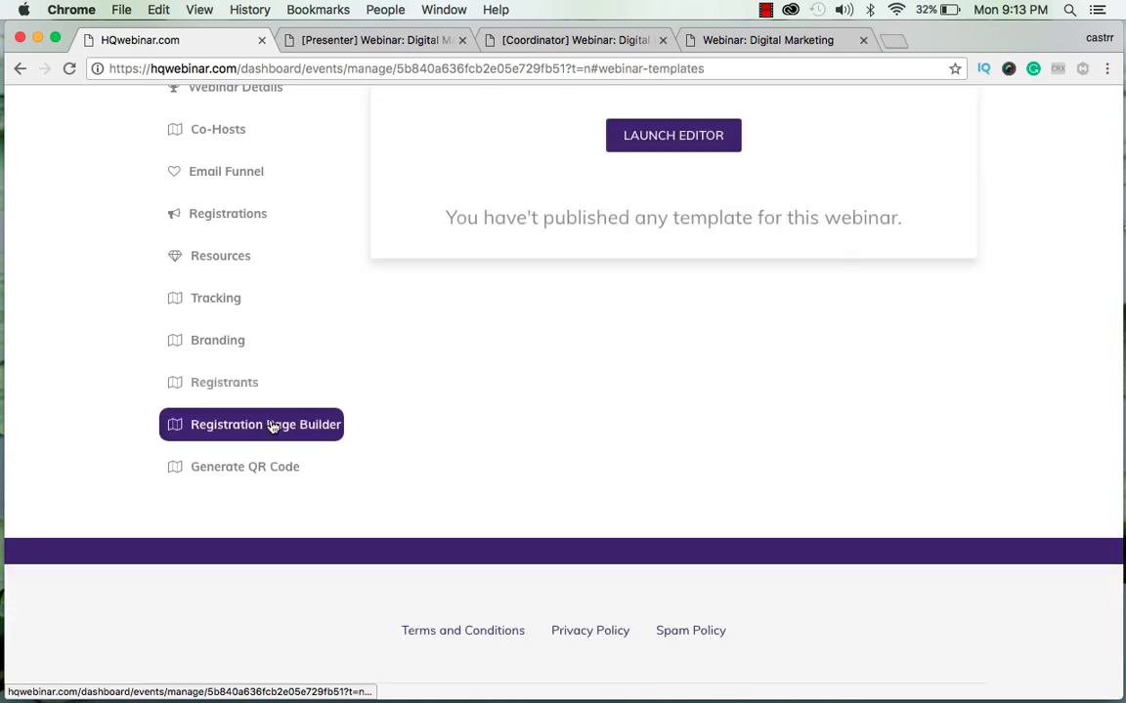
pyautogui.scroll(2, 545, 380)
pyautogui.scroll(-1, 544, 380)
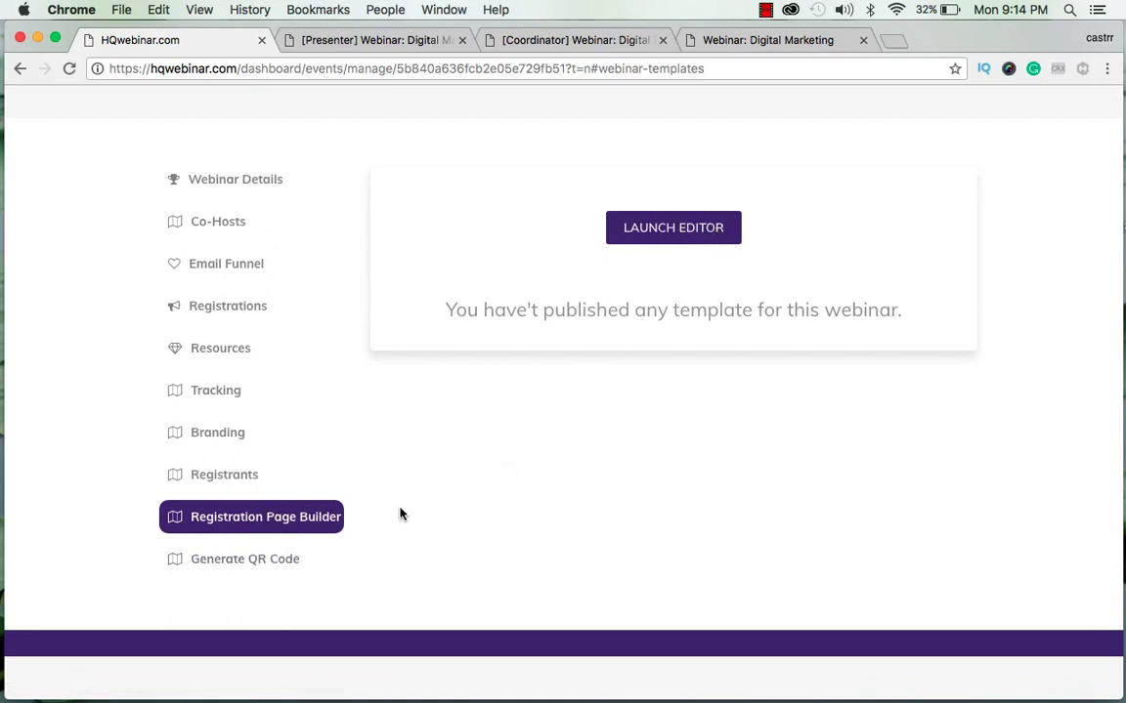
# Open the Generate QR Code section, view the shareable QR code and return to the webinar header with its Join Room option
pyautogui.click(231, 559)
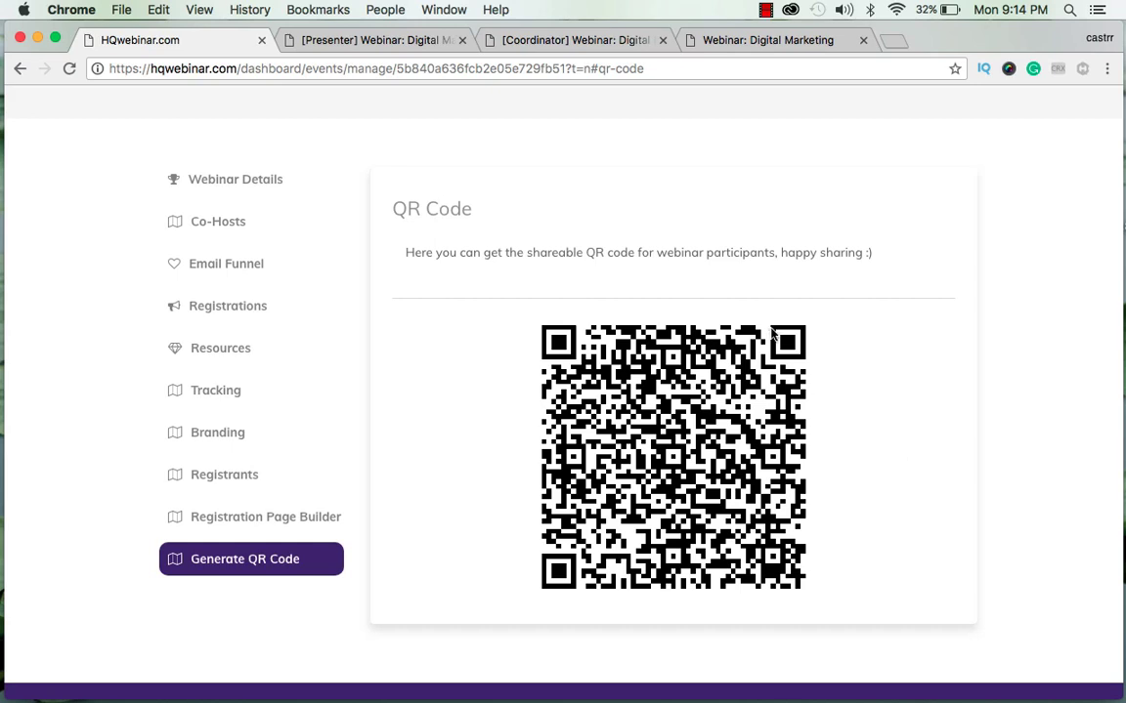
pyautogui.scroll(-1, 436, 388)
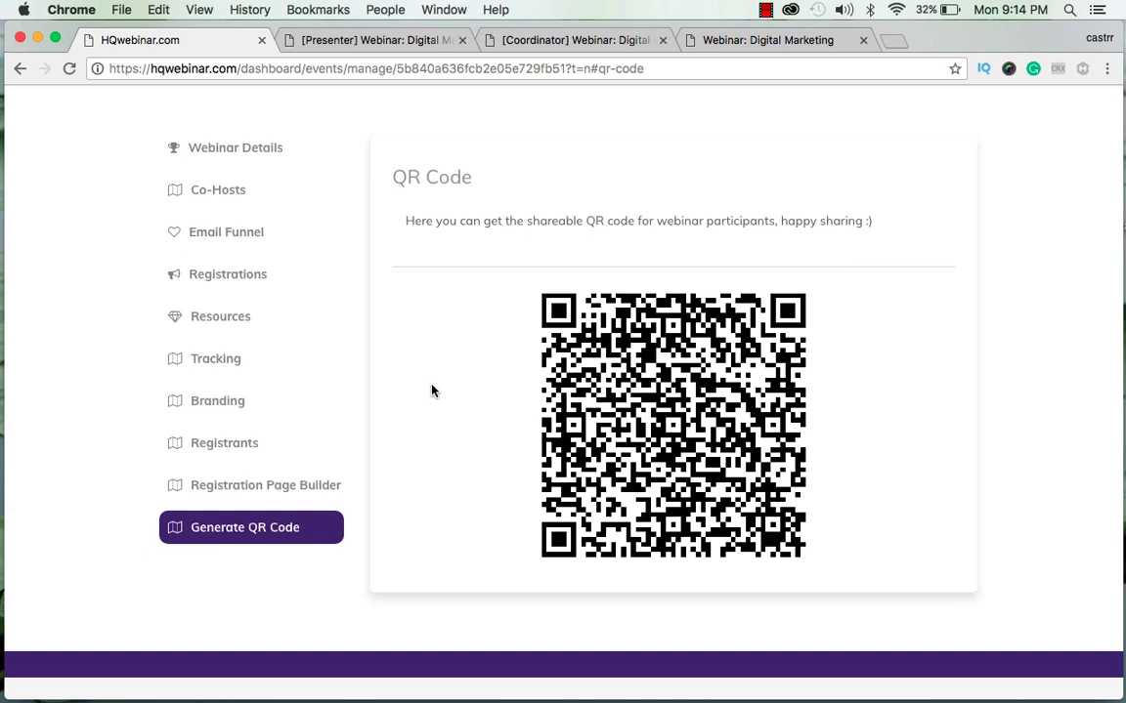
pyautogui.scroll(5, 479, 386)
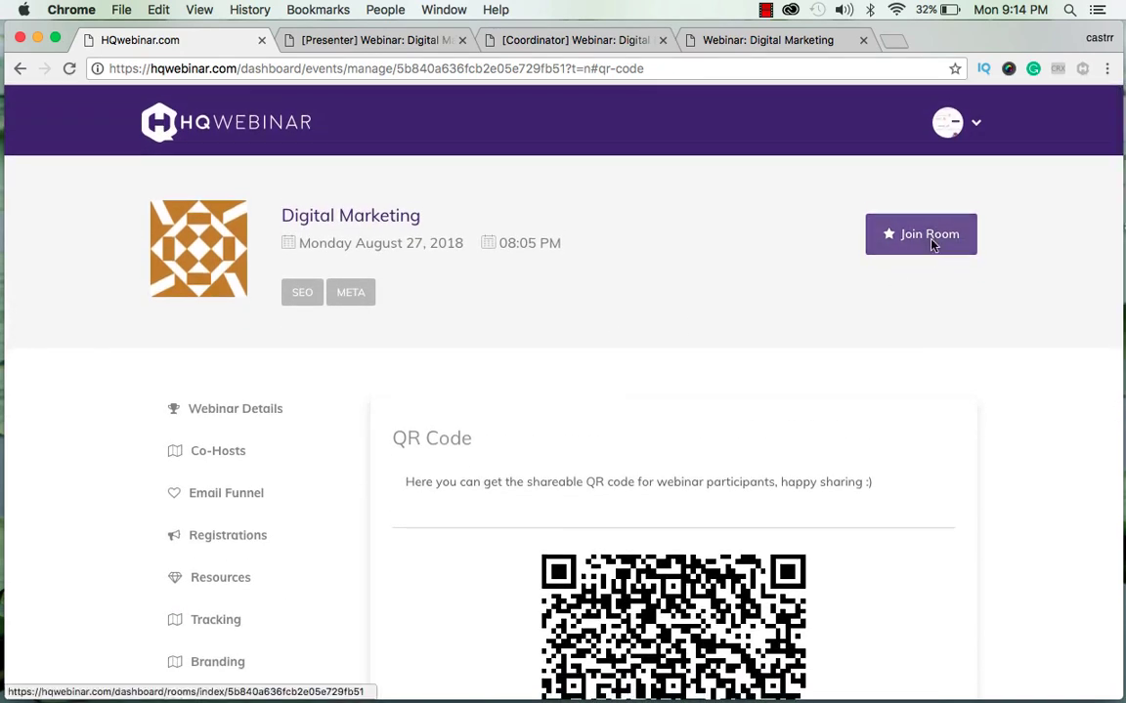
pyautogui.click(764, 10)
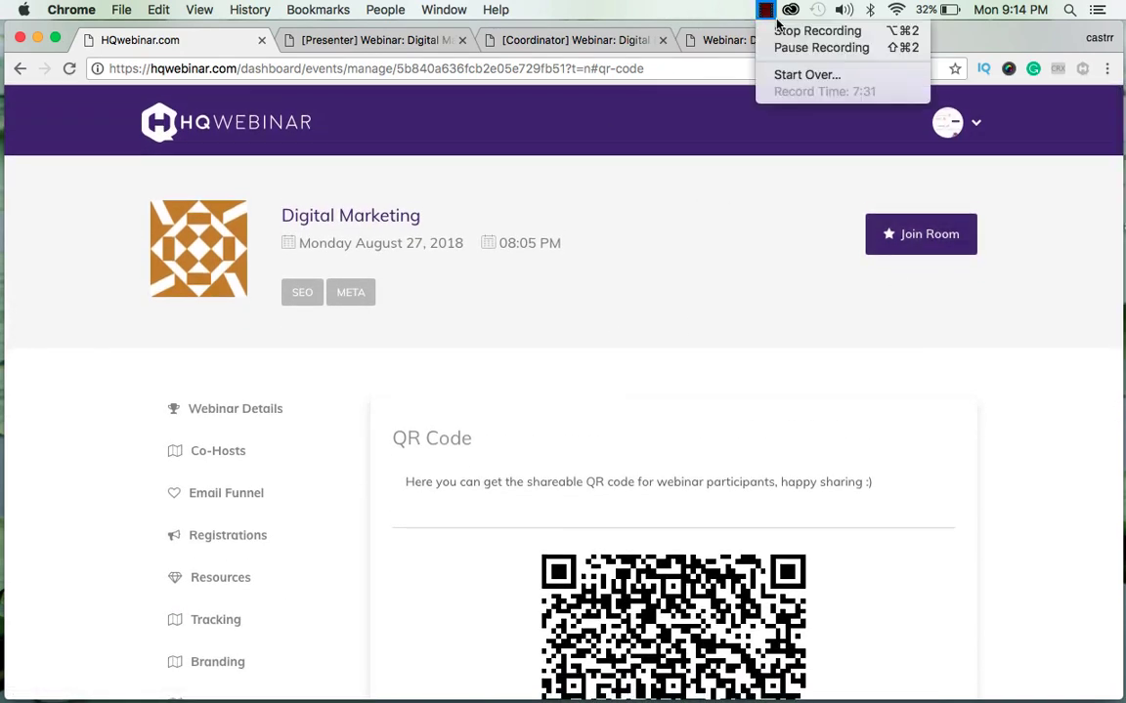